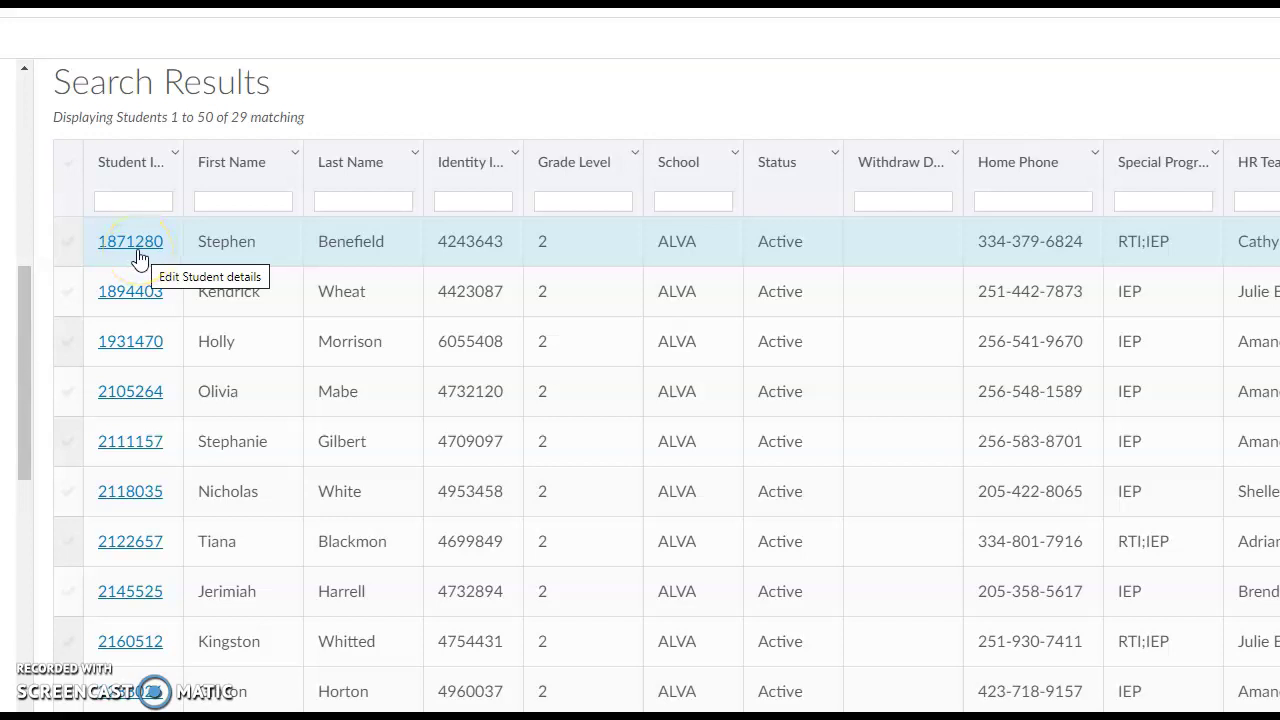
Open the first student in the search results and review the Instructional Levels of the first two students
{"action": "left_click", "coordinate": [127, 250]}
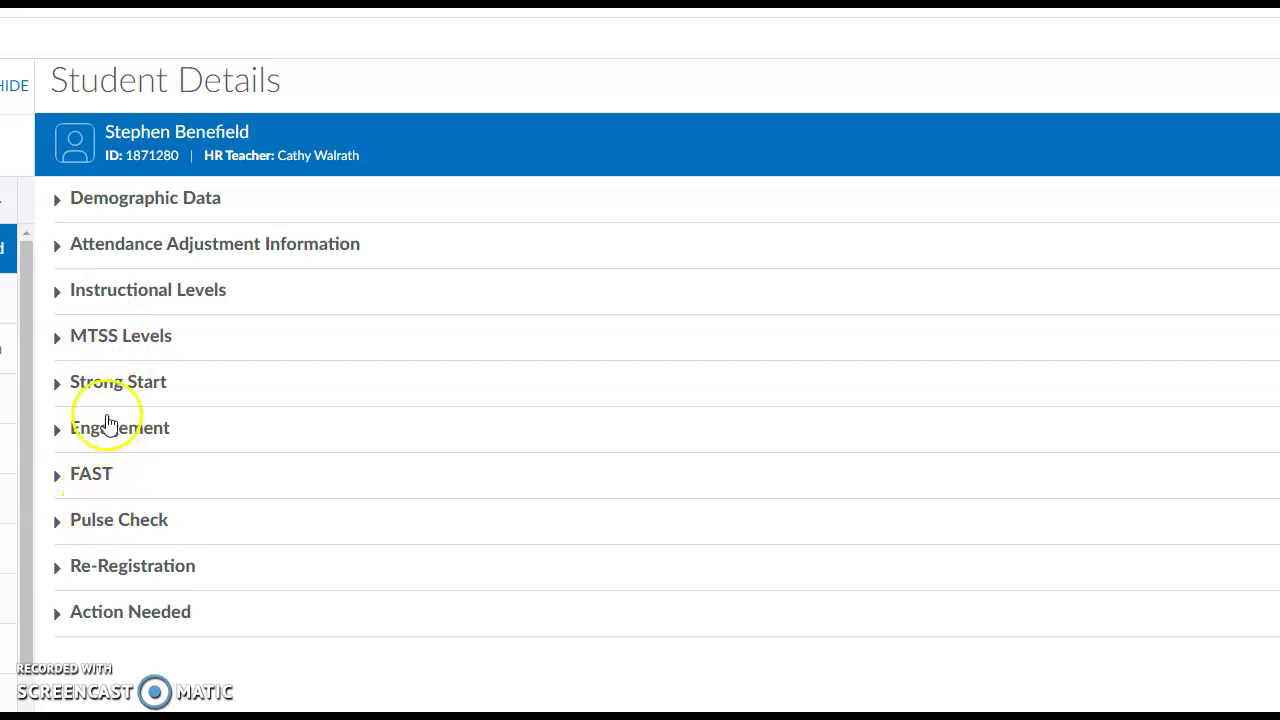
{"action": "left_click", "coordinate": [105, 293]}
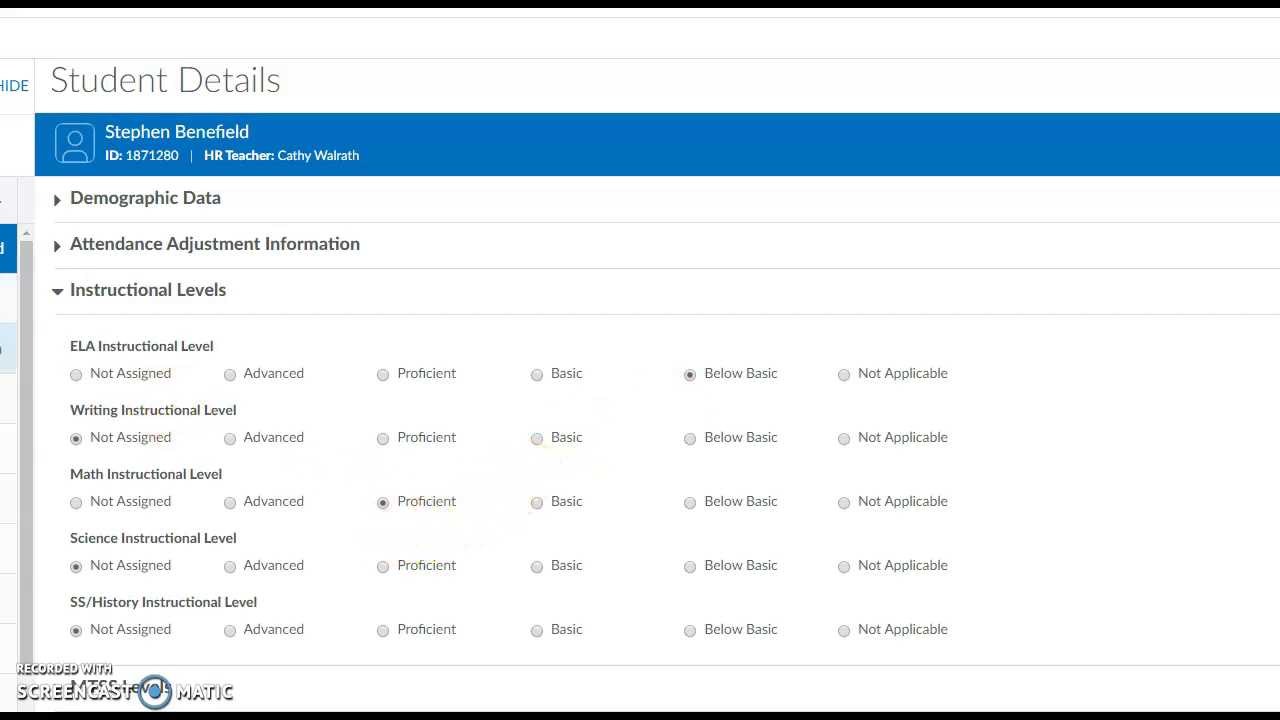
{"action": "left_click", "coordinate": [8, 298]}
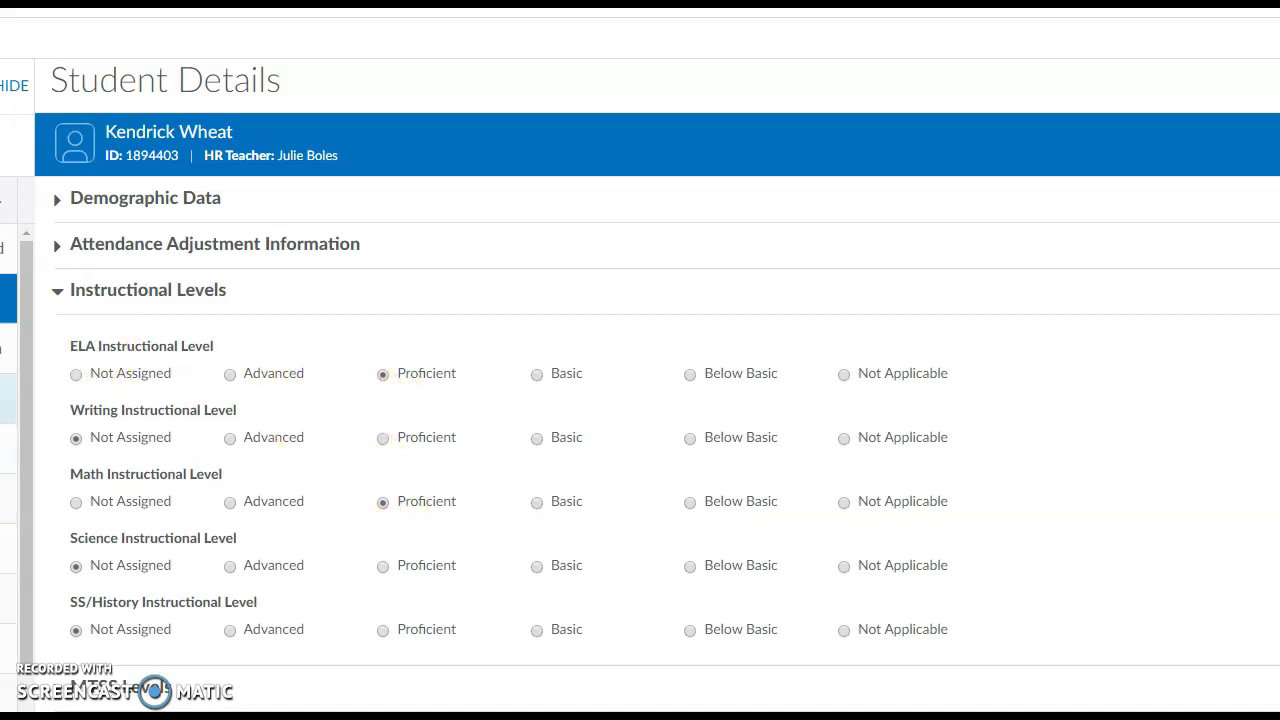
Set the third student's ELA and Writing instructional levels to Proficient and save the changes before leaving the record
{"action": "left_click", "coordinate": [8, 348]}
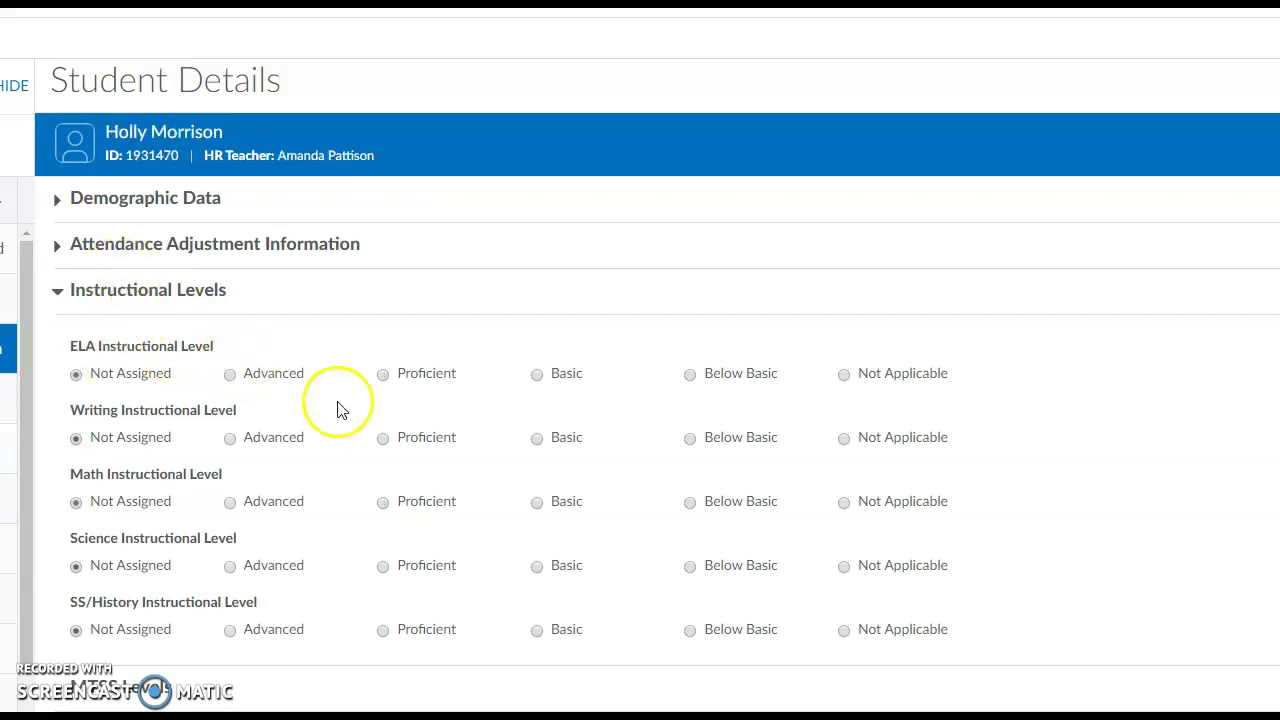
{"action": "left_click", "coordinate": [405, 376]}
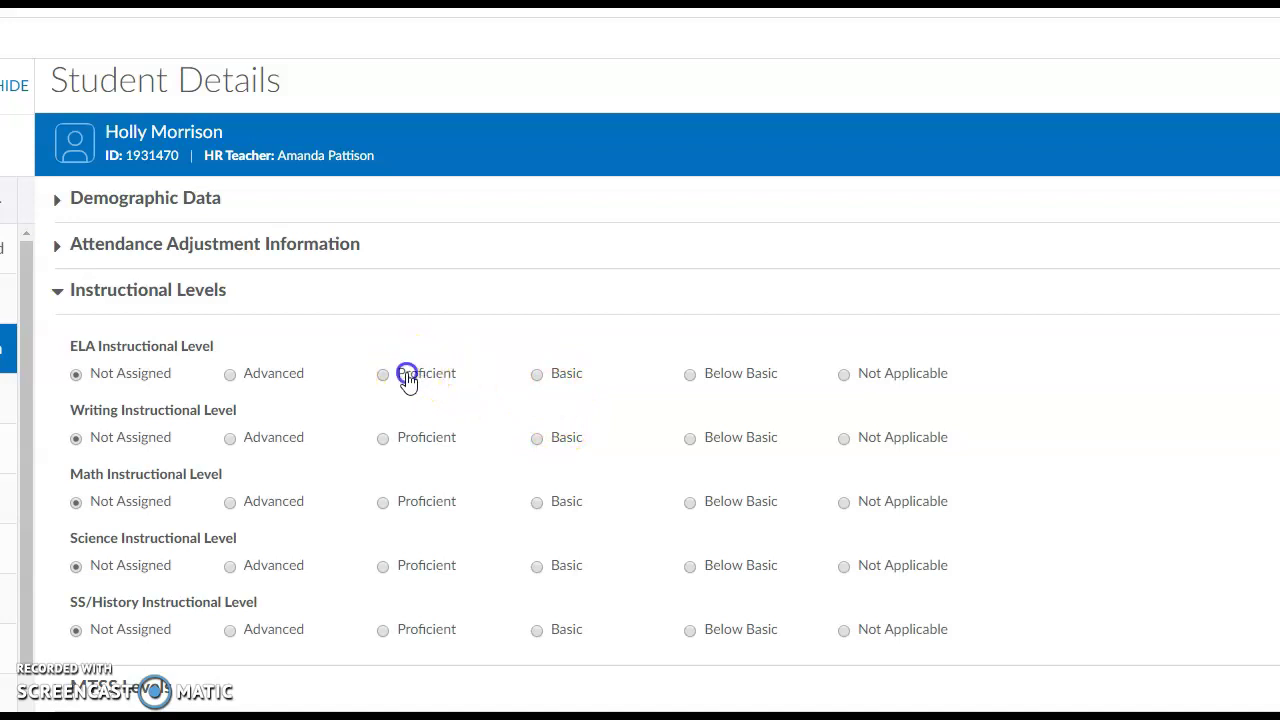
{"action": "left_click", "coordinate": [384, 443]}
{"action": "left_click", "coordinate": [6, 398]}
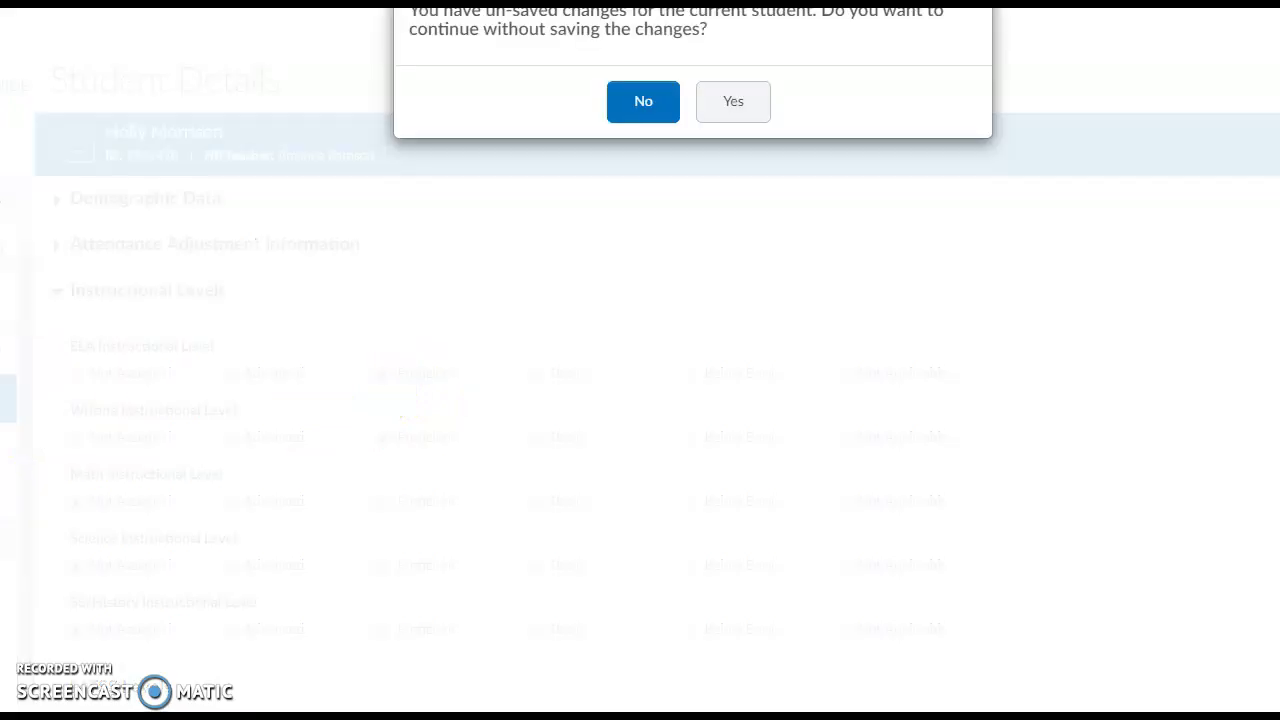
{"action": "left_click", "coordinate": [645, 110]}
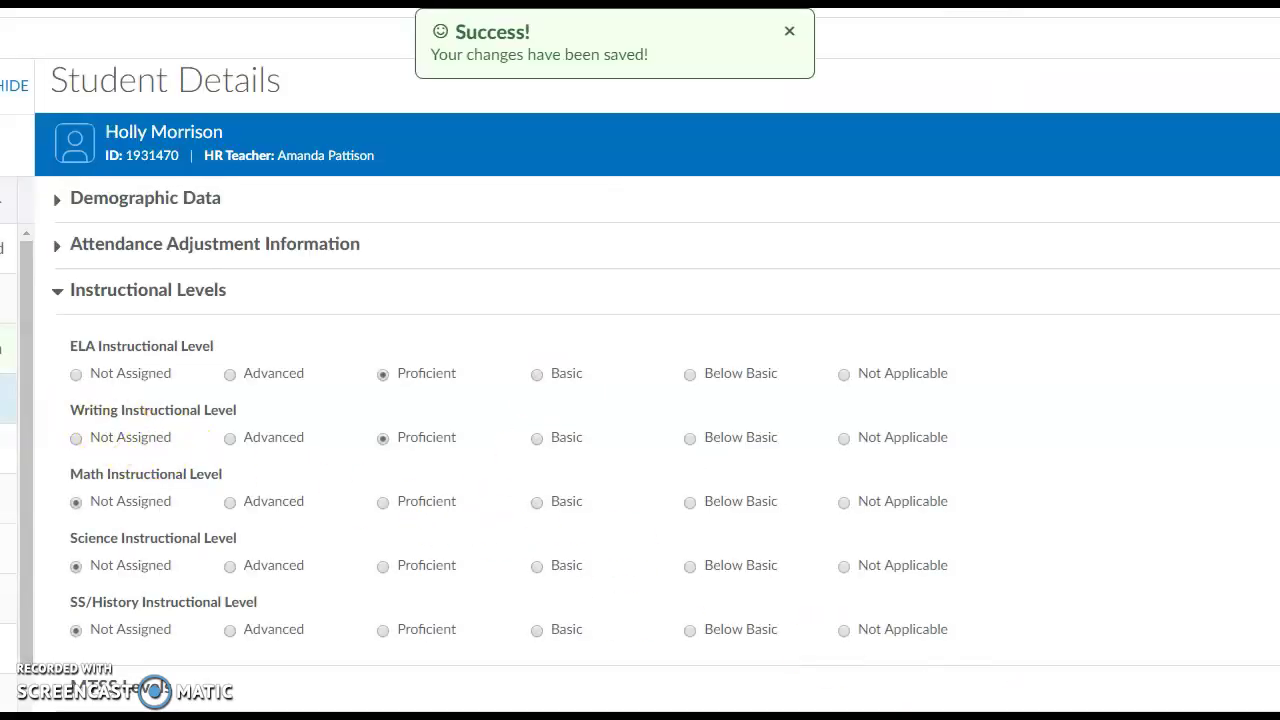
Advance through the records to the sixth student, set the ELA and Math instructional levels to Advanced, and save
{"action": "left_click", "coordinate": [8, 398]}
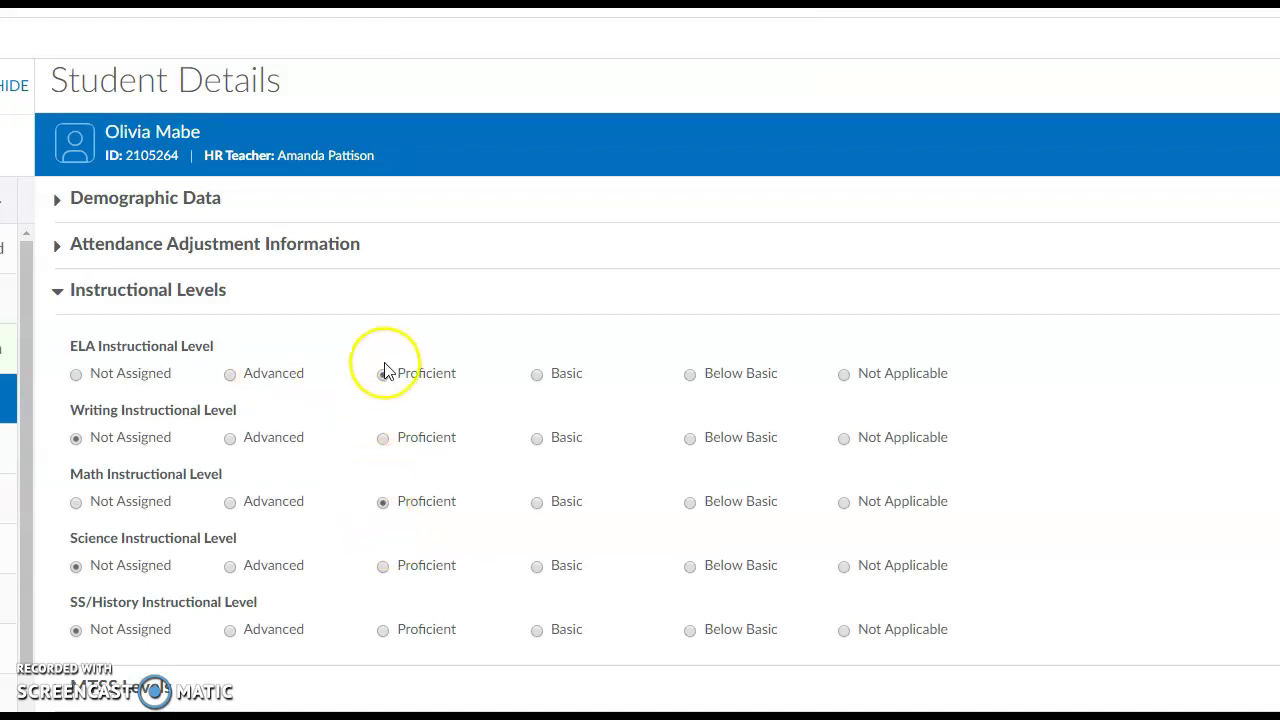
{"action": "left_click", "coordinate": [8, 447]}
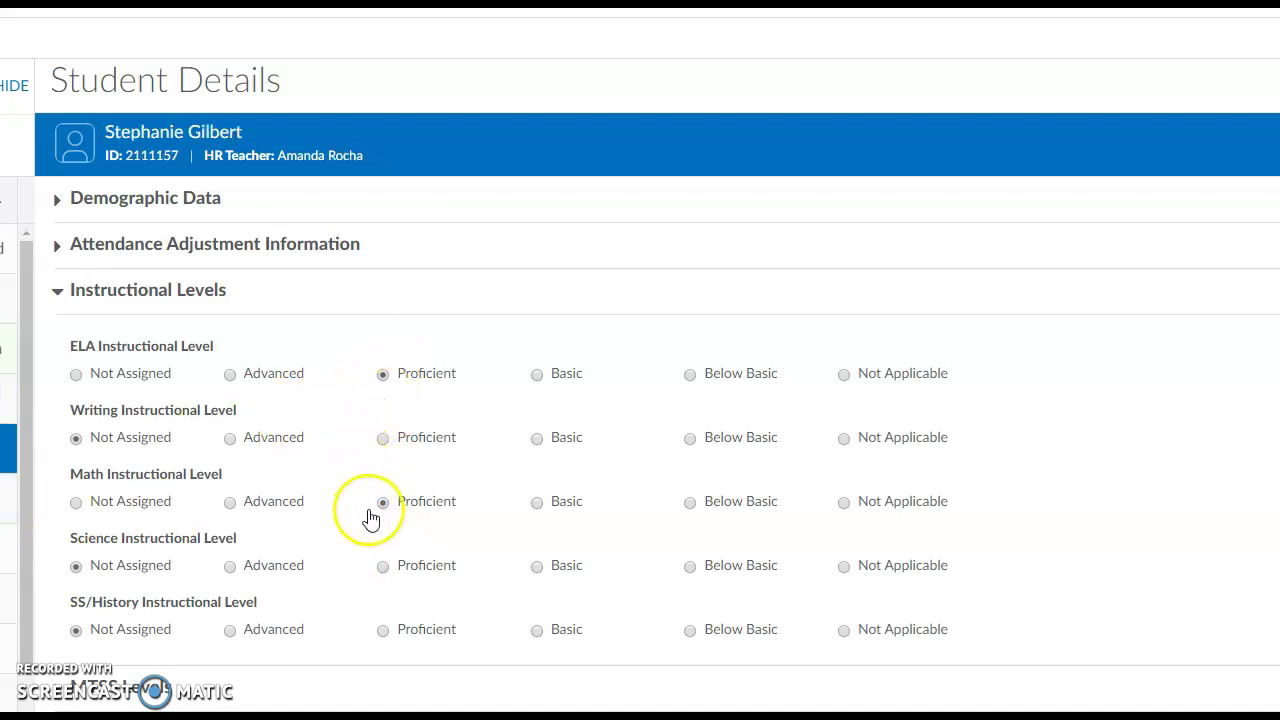
{"action": "left_click", "coordinate": [8, 498]}
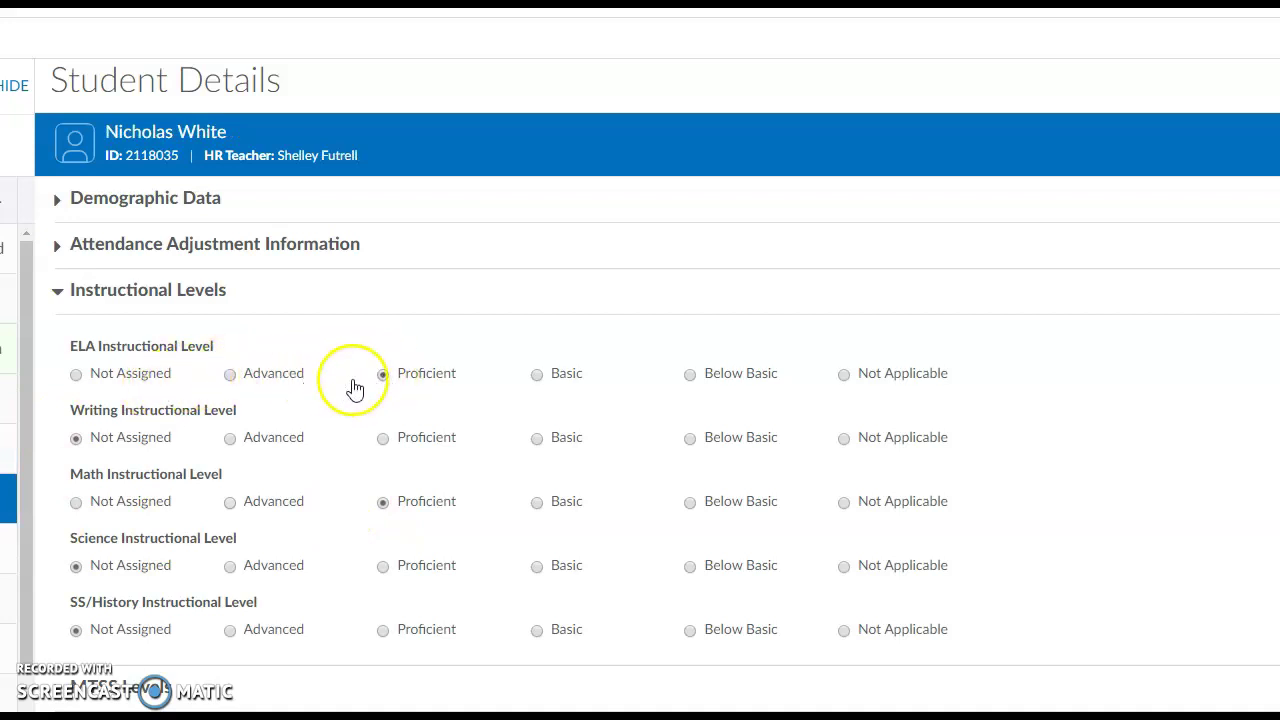
{"action": "left_click", "coordinate": [230, 376]}
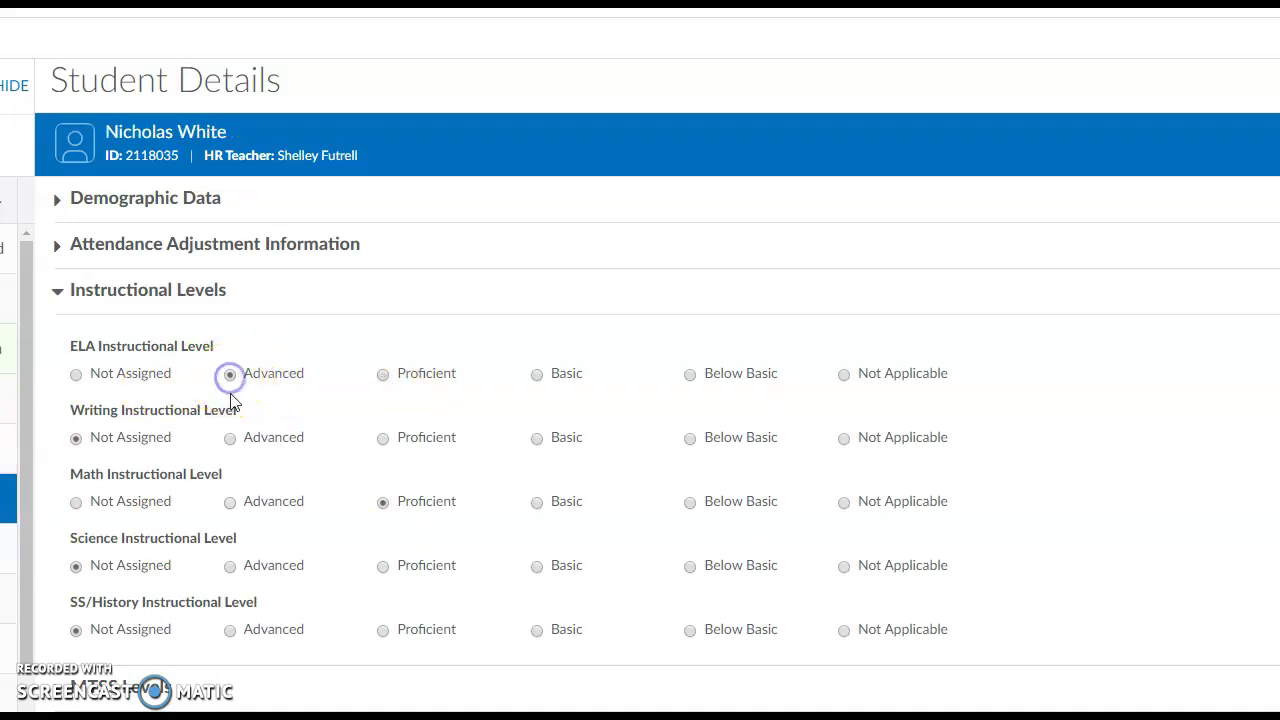
{"action": "left_click", "coordinate": [230, 502]}
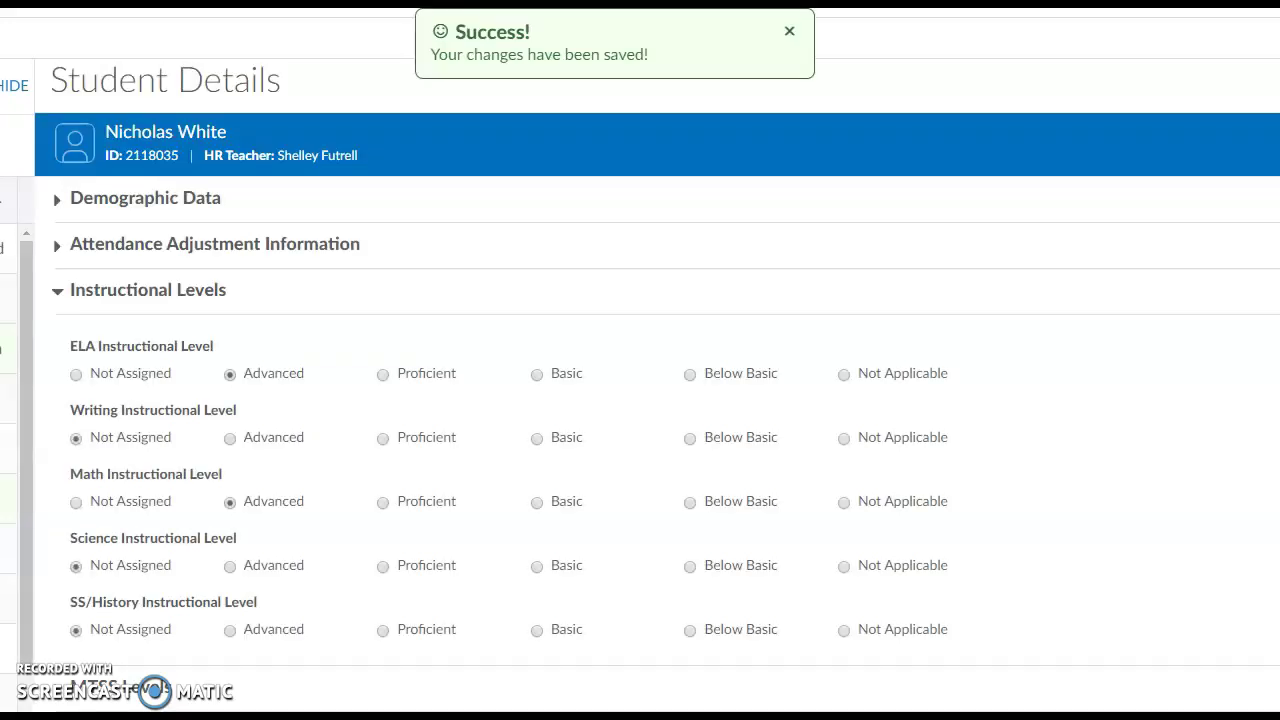
Advance three records in the student list, set that student's Math and ELA instructional levels to Proficient, and save
{"action": "left_click", "coordinate": [8, 549]}
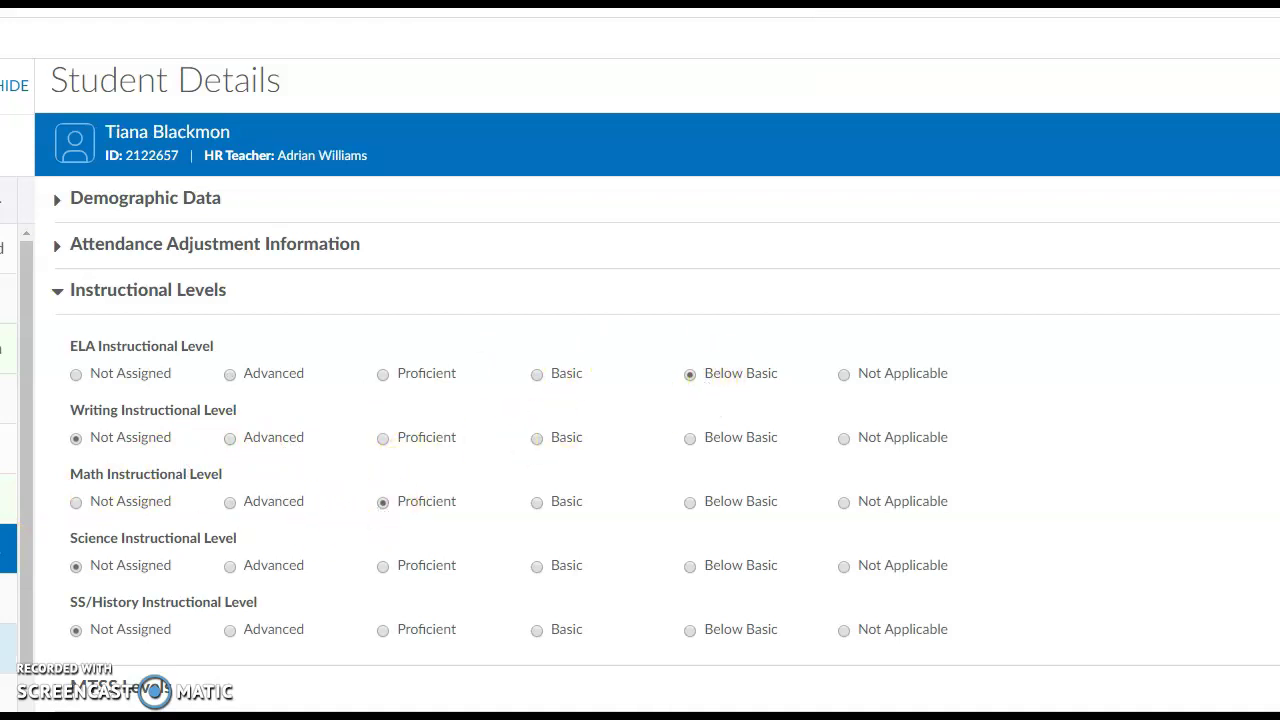
{"action": "left_click", "coordinate": [6, 598]}
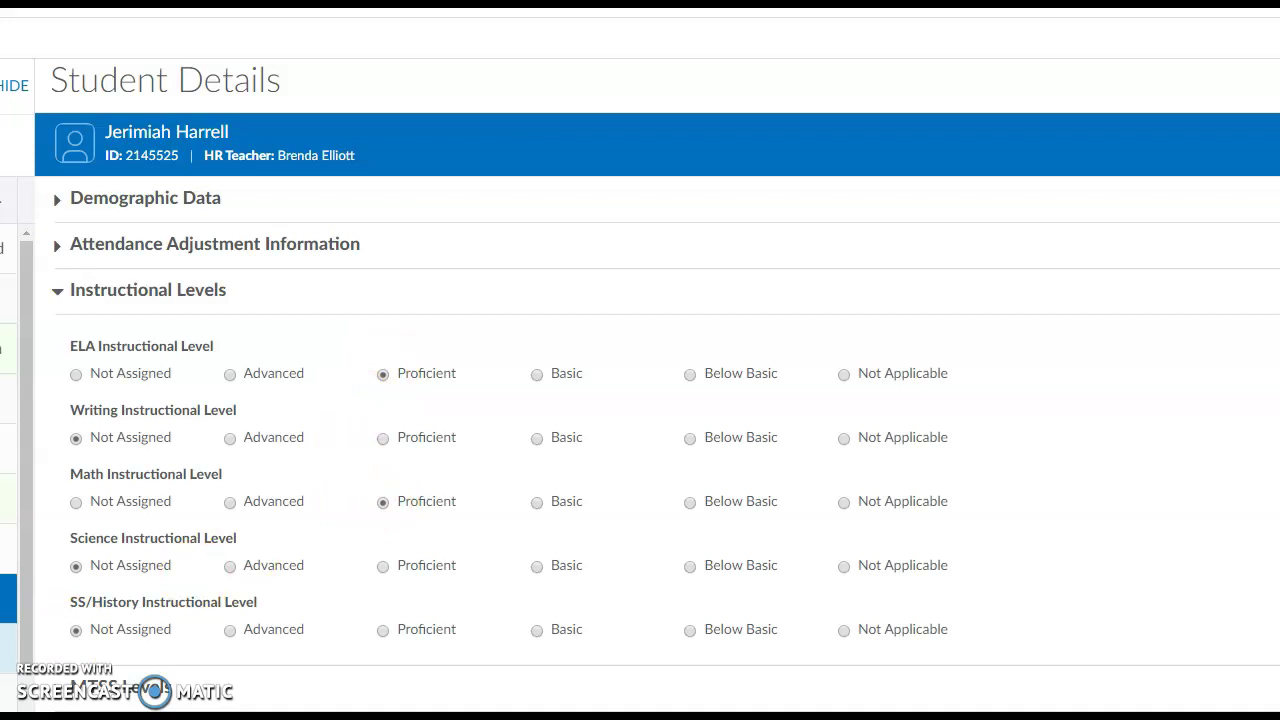
{"action": "left_click", "coordinate": [6, 648]}
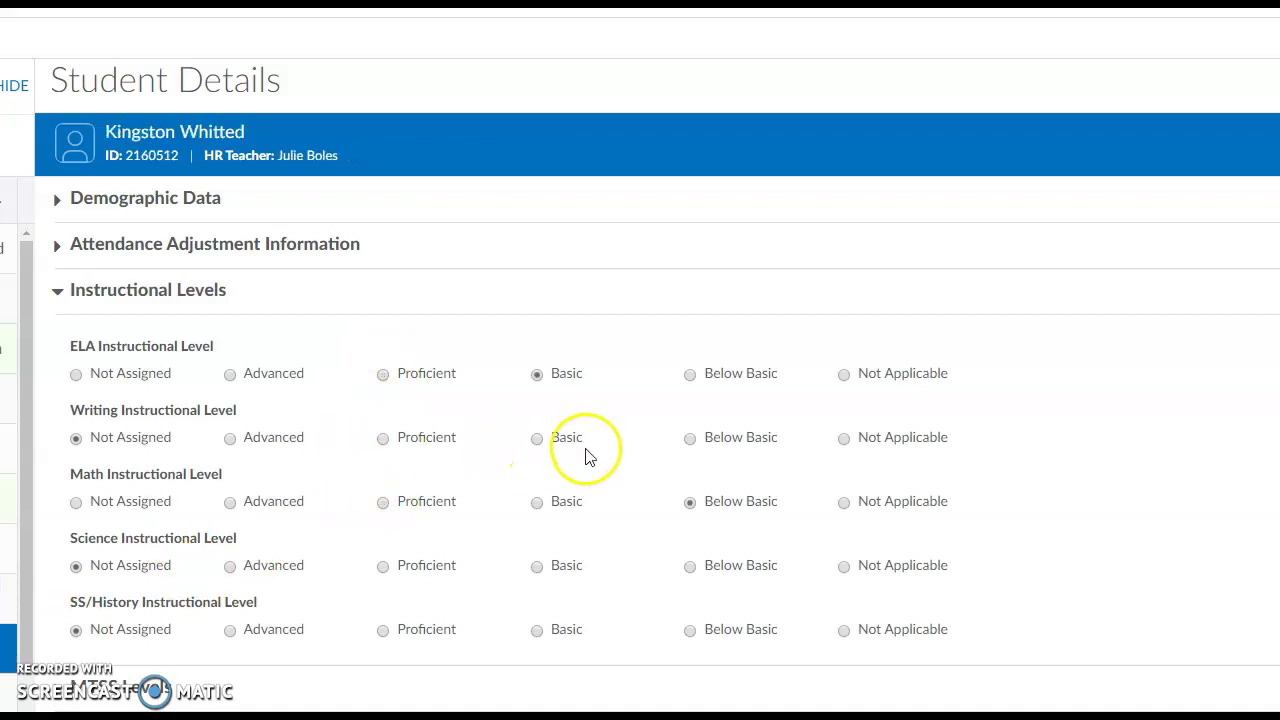
{"action": "left_click", "coordinate": [382, 507]}
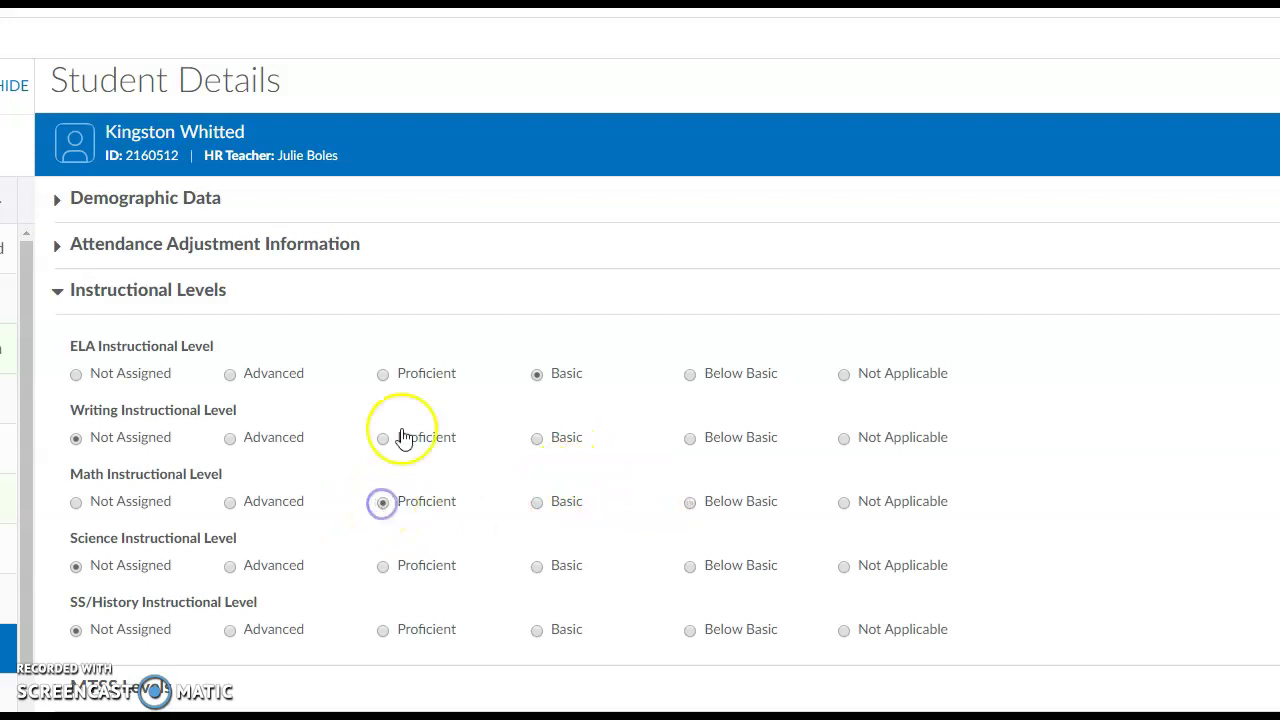
{"action": "left_click", "coordinate": [385, 380]}
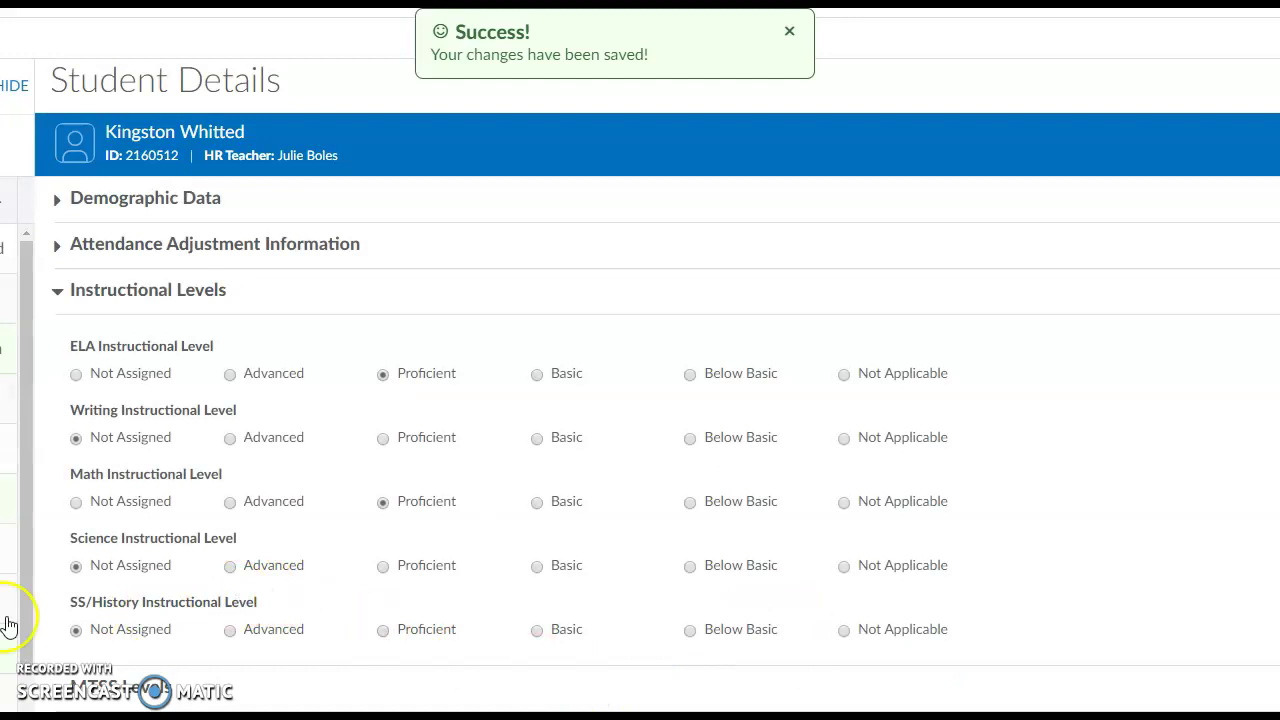
Review the ELA and Math instructional levels of the next five students in the list
{"action": "left_click", "coordinate": [8, 692]}
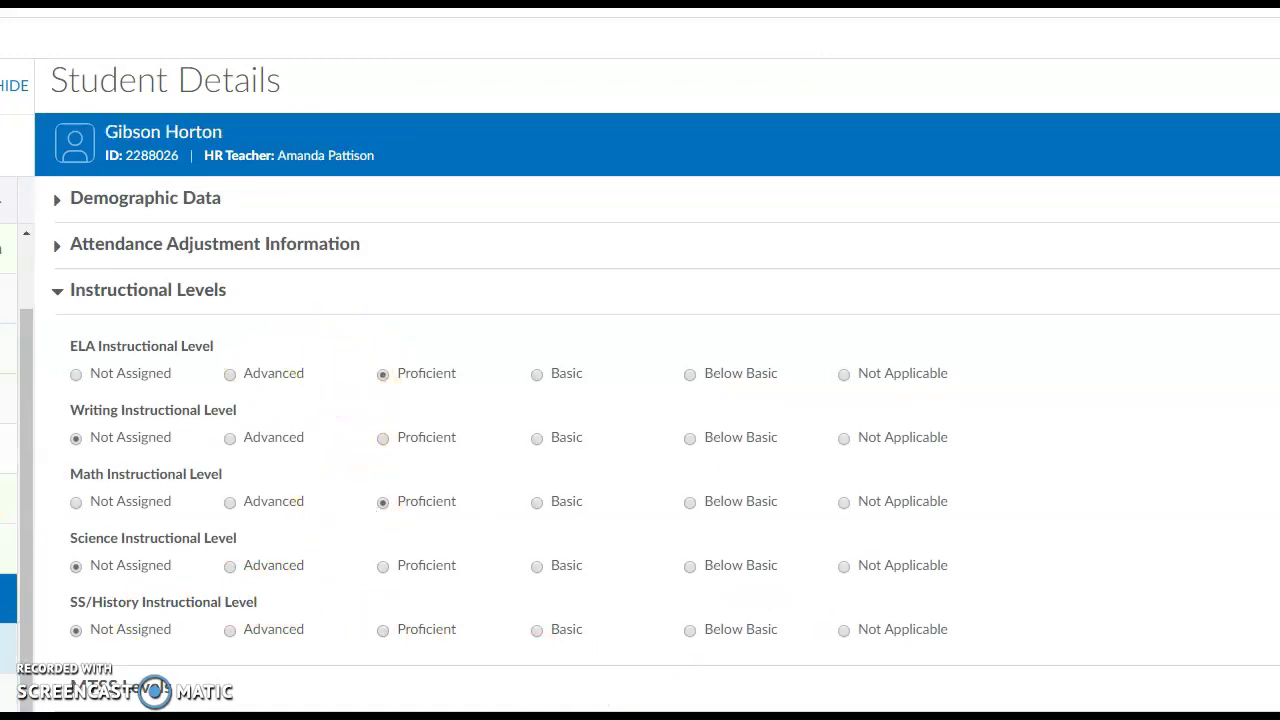
{"action": "left_click", "coordinate": [8, 648]}
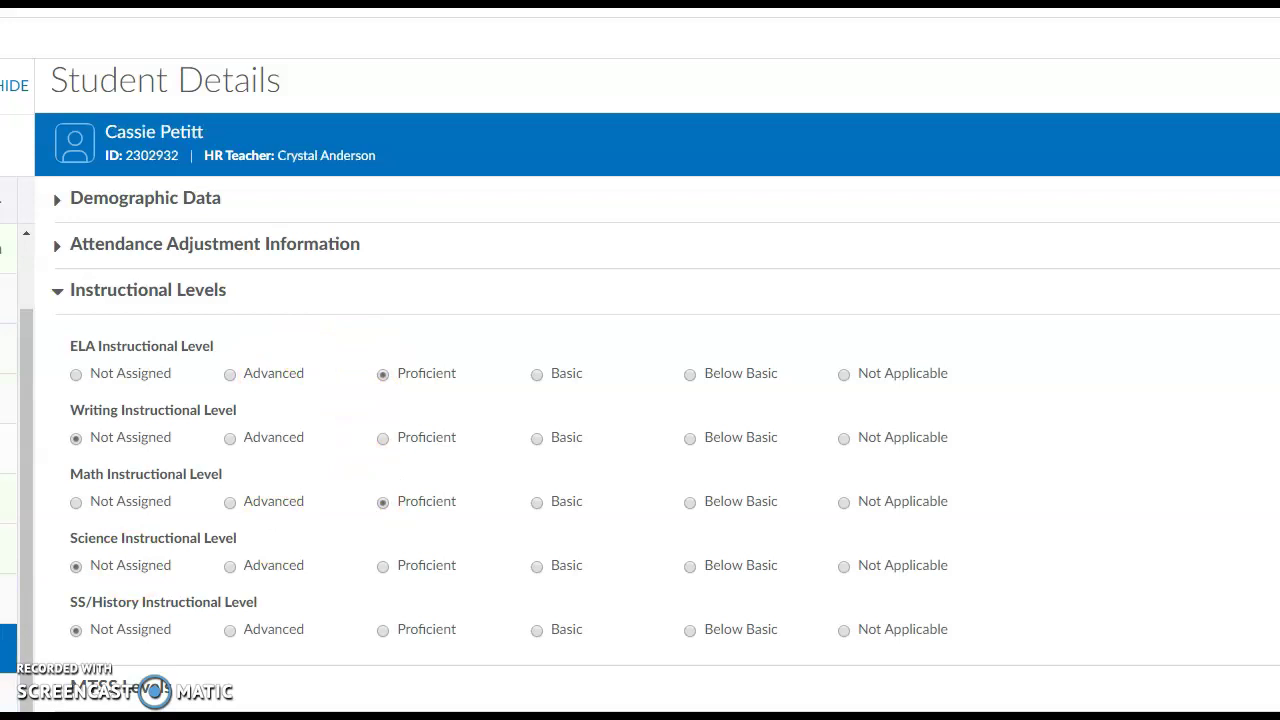
{"action": "left_click", "coordinate": [8, 694]}
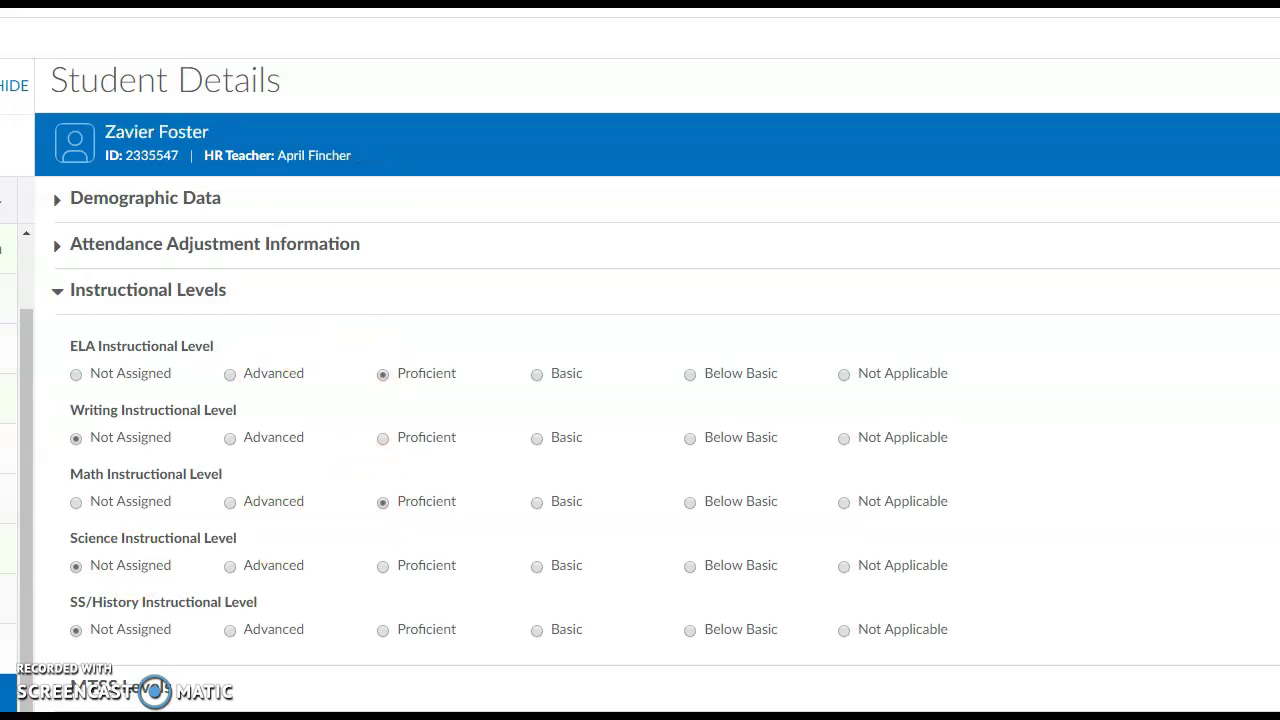
{"action": "left_click", "coordinate": [8, 716]}
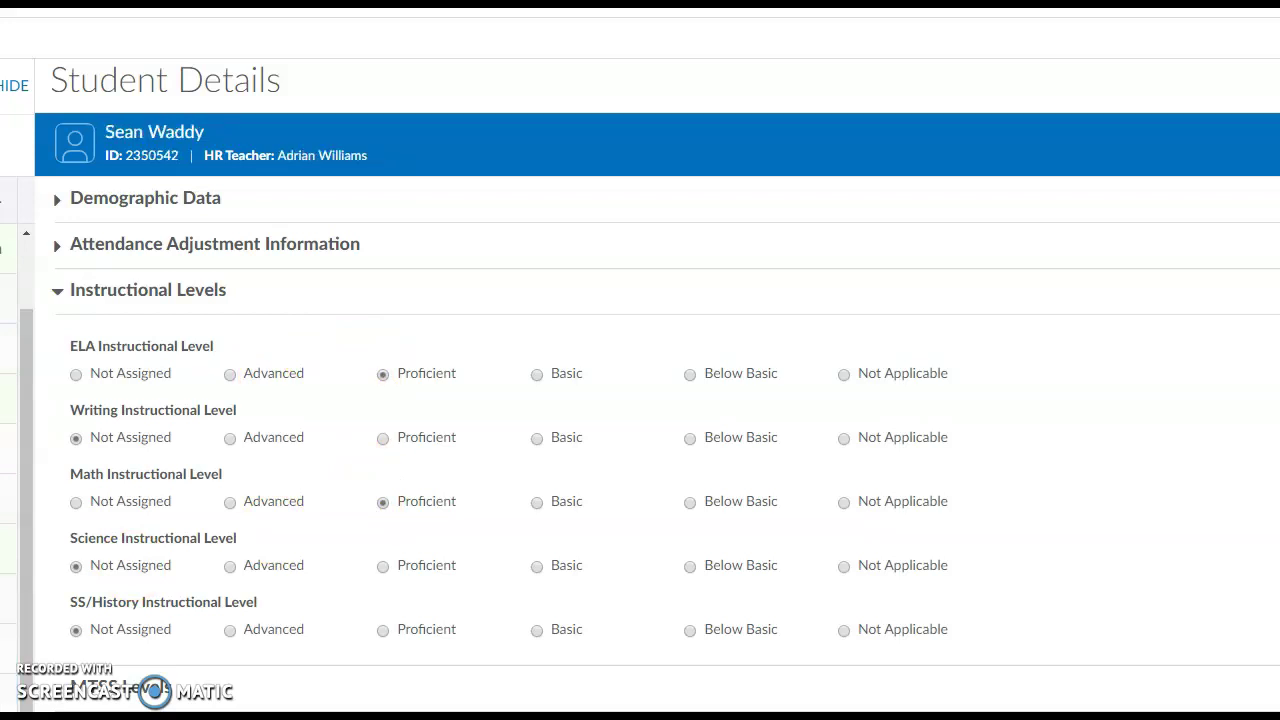
{"action": "left_click", "coordinate": [8, 716]}
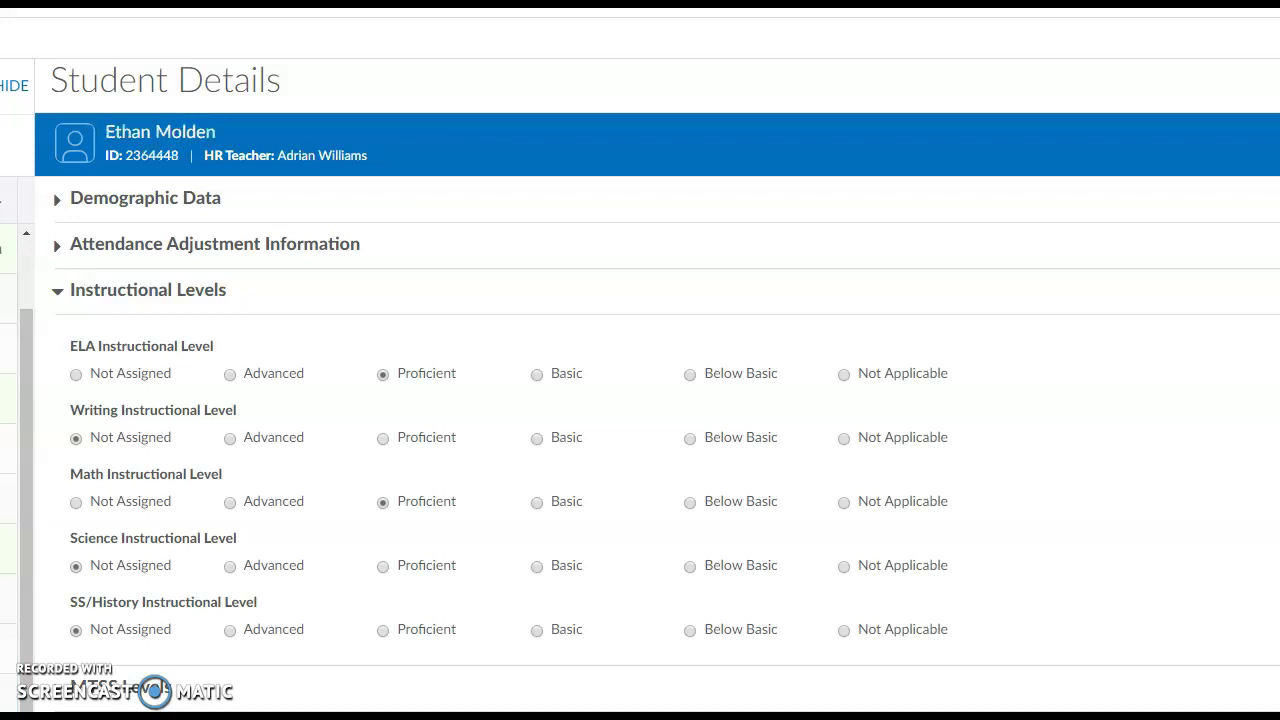
Open the next student record, set its ELA instructional level to Proficient, and save
{"action": "scroll", "coordinate": [8, 700], "scroll_direction": "down", "scroll_amount": 2}
{"action": "left_click", "coordinate": [8, 648]}
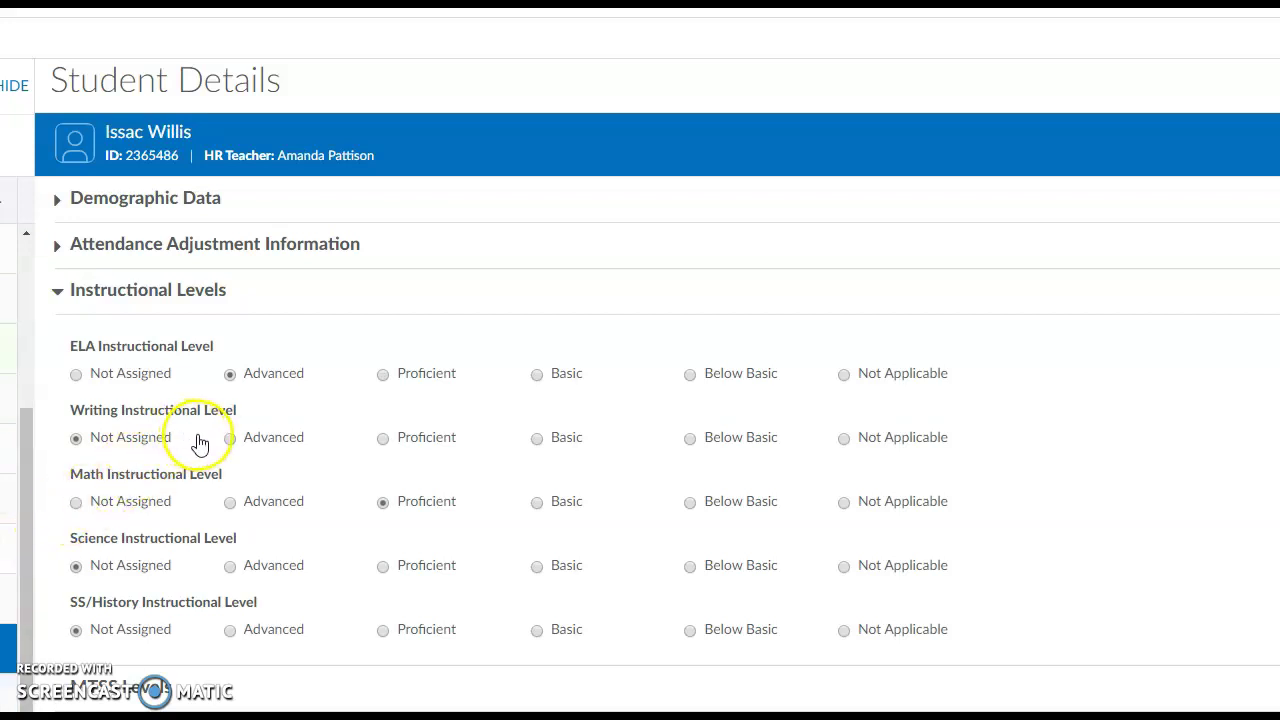
{"action": "left_click", "coordinate": [230, 378]}
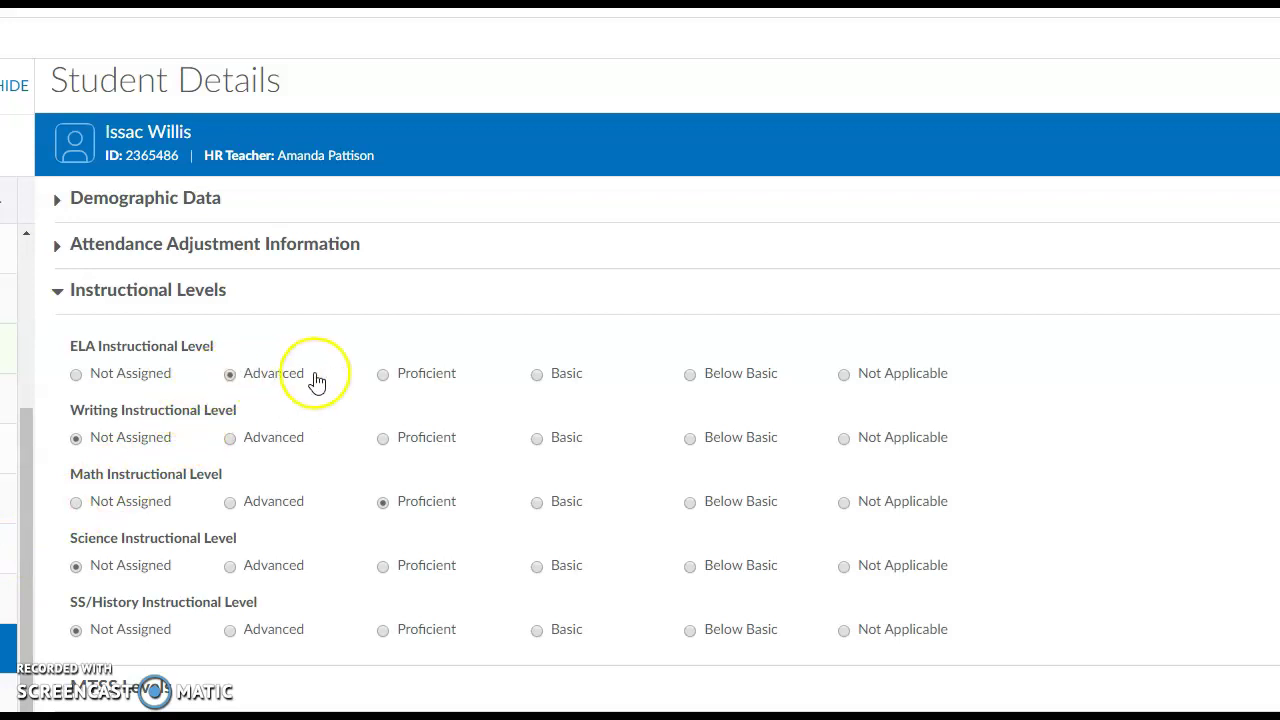
{"action": "left_click", "coordinate": [381, 374]}
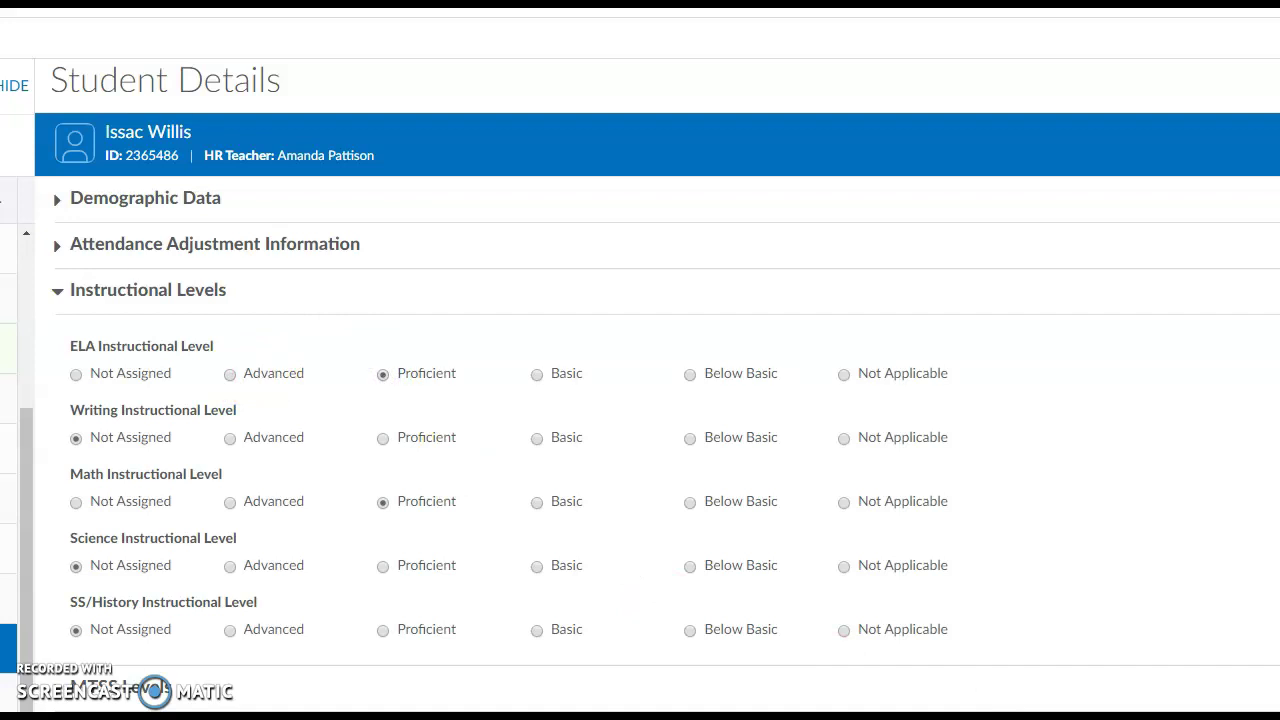
Check the Instructional Levels of the next four students and save the changes to the fourth student's record
{"action": "left_click", "coordinate": [8, 692]}
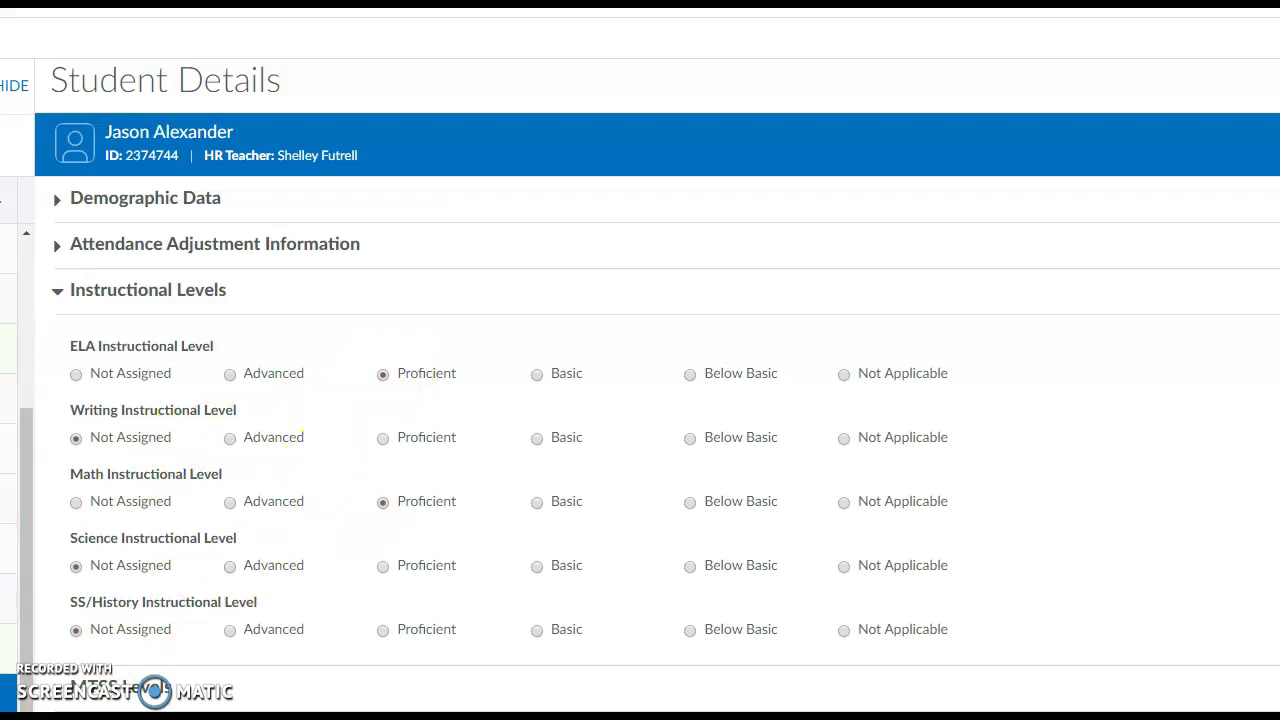
{"action": "left_click", "coordinate": [8, 716]}
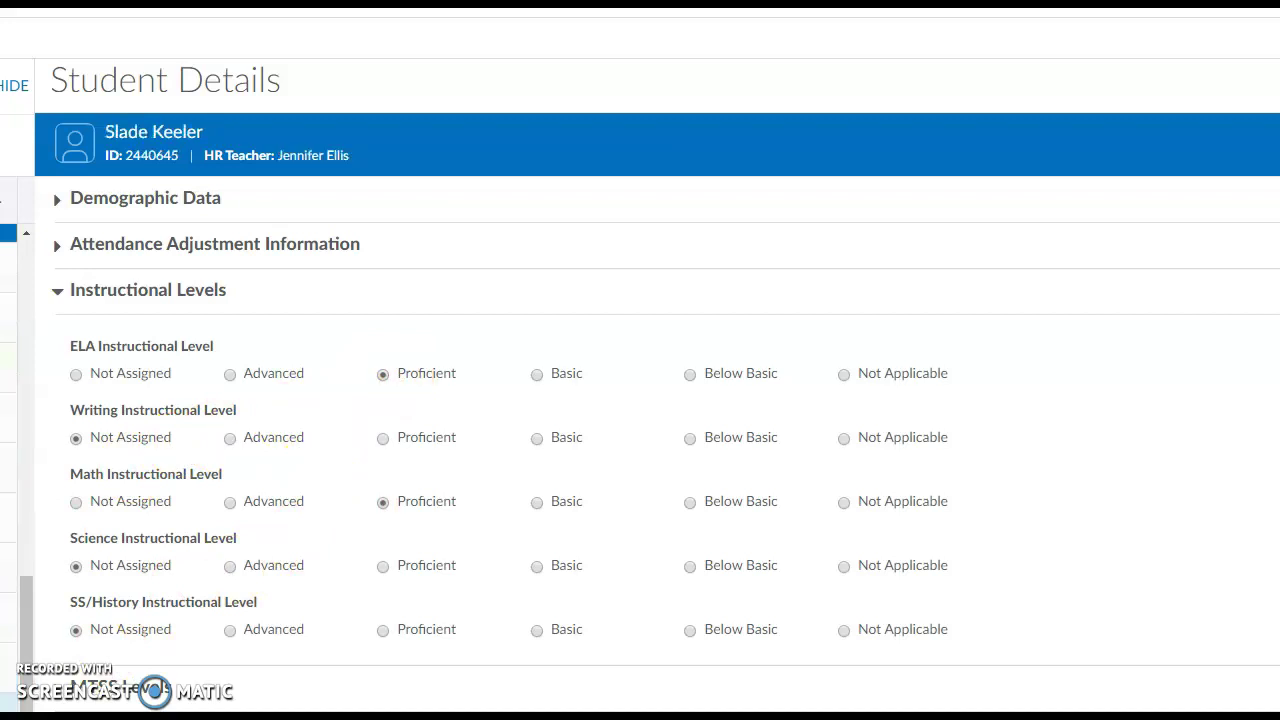
{"action": "key", "text": "Down"}
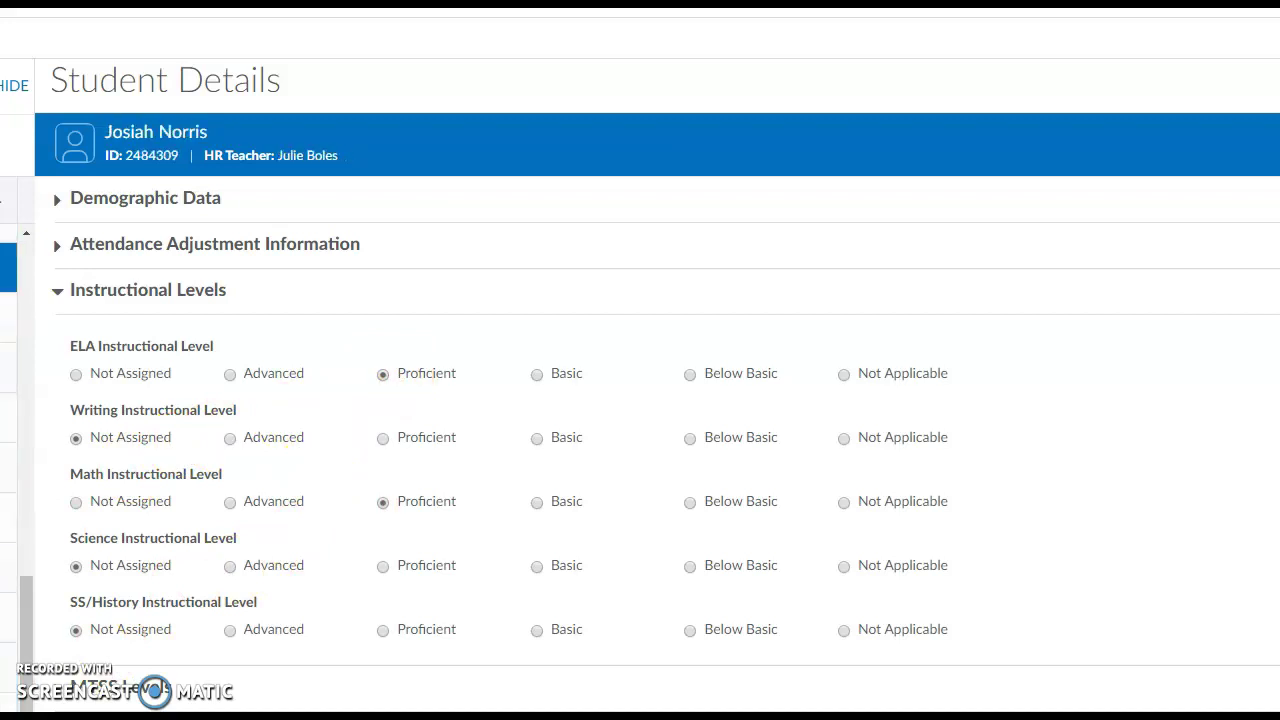
{"action": "left_click", "coordinate": [8, 317]}
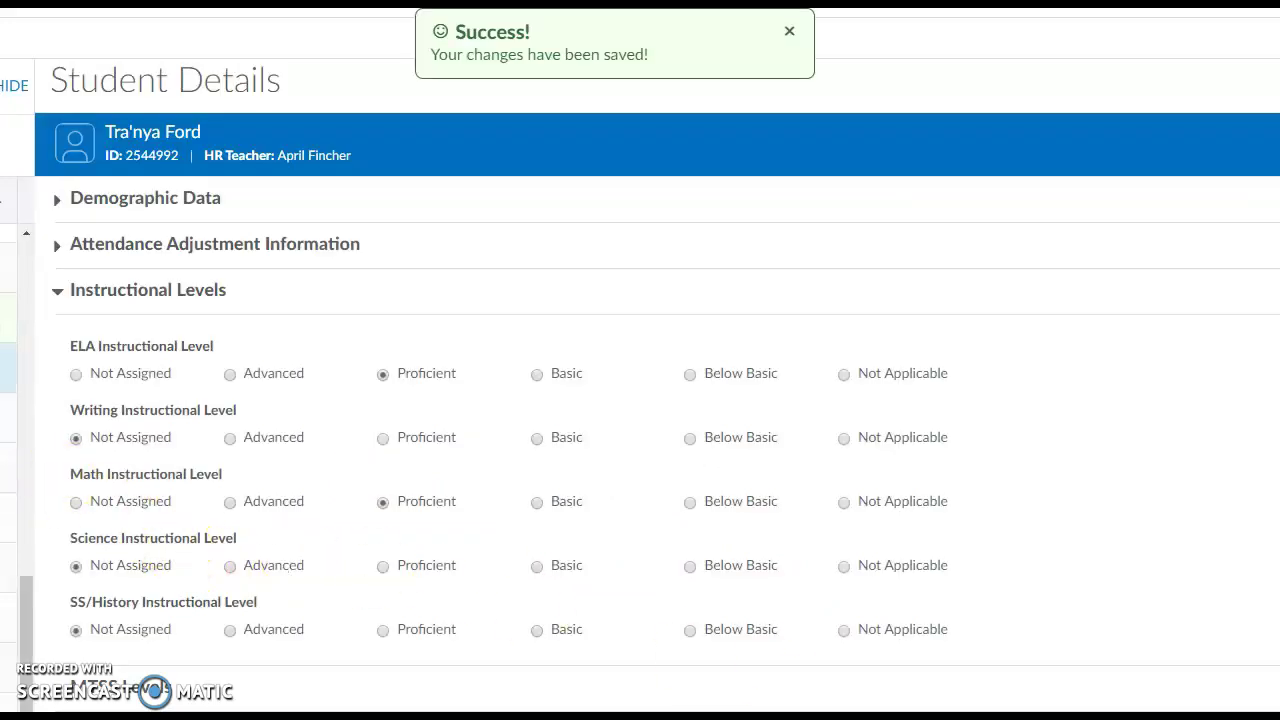
Advance two student records, set that student's Writing instructional level to Not Assigned, and save
{"action": "left_click", "coordinate": [8, 367]}
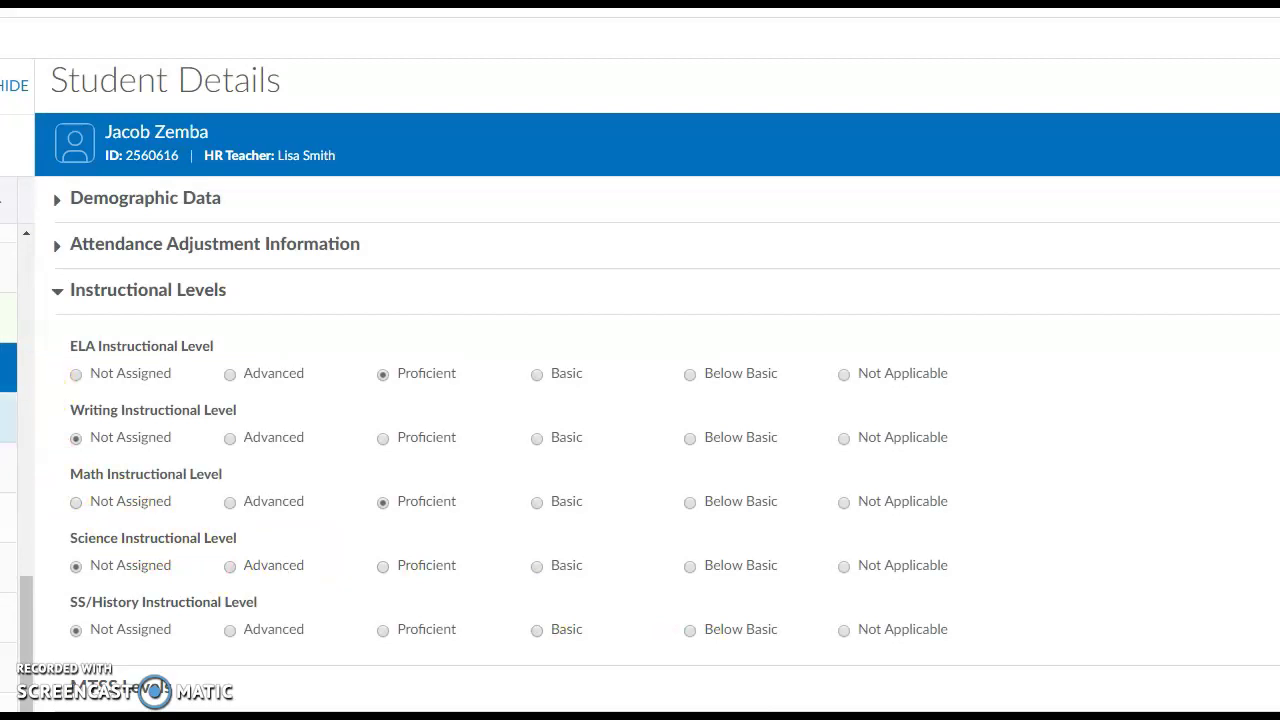
{"action": "left_click", "coordinate": [8, 417]}
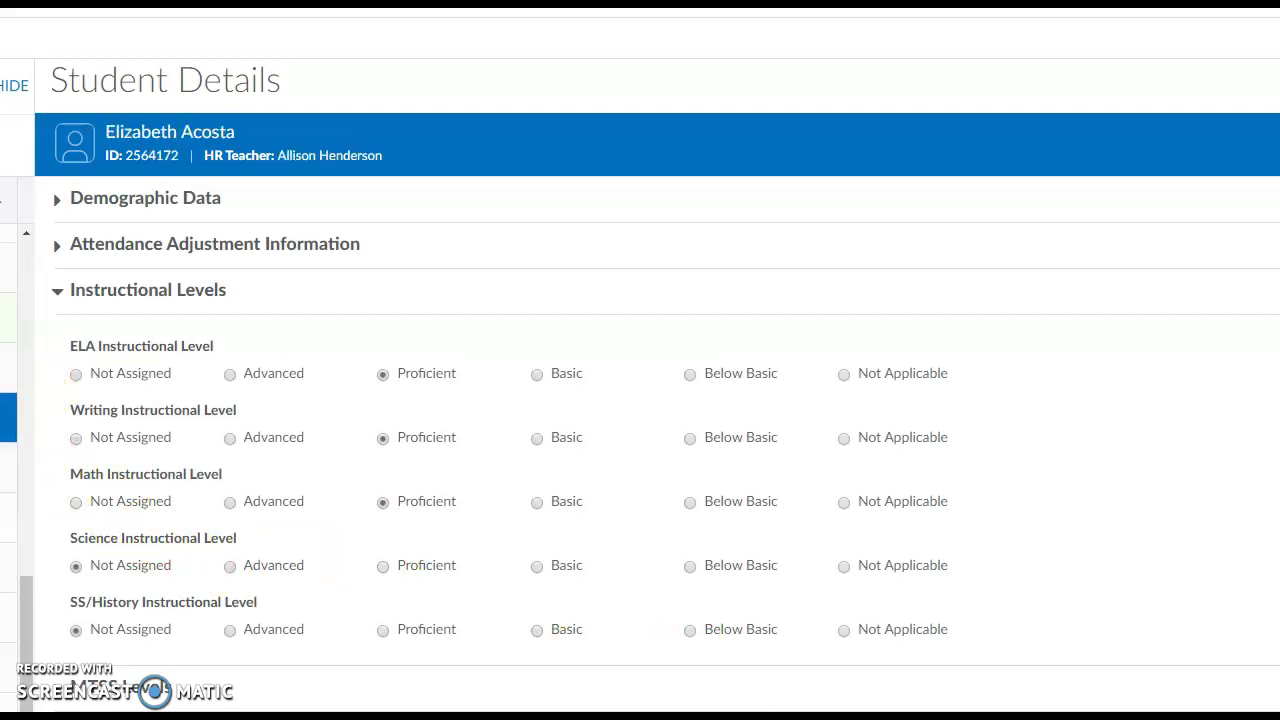
{"action": "left_click", "coordinate": [76, 439]}
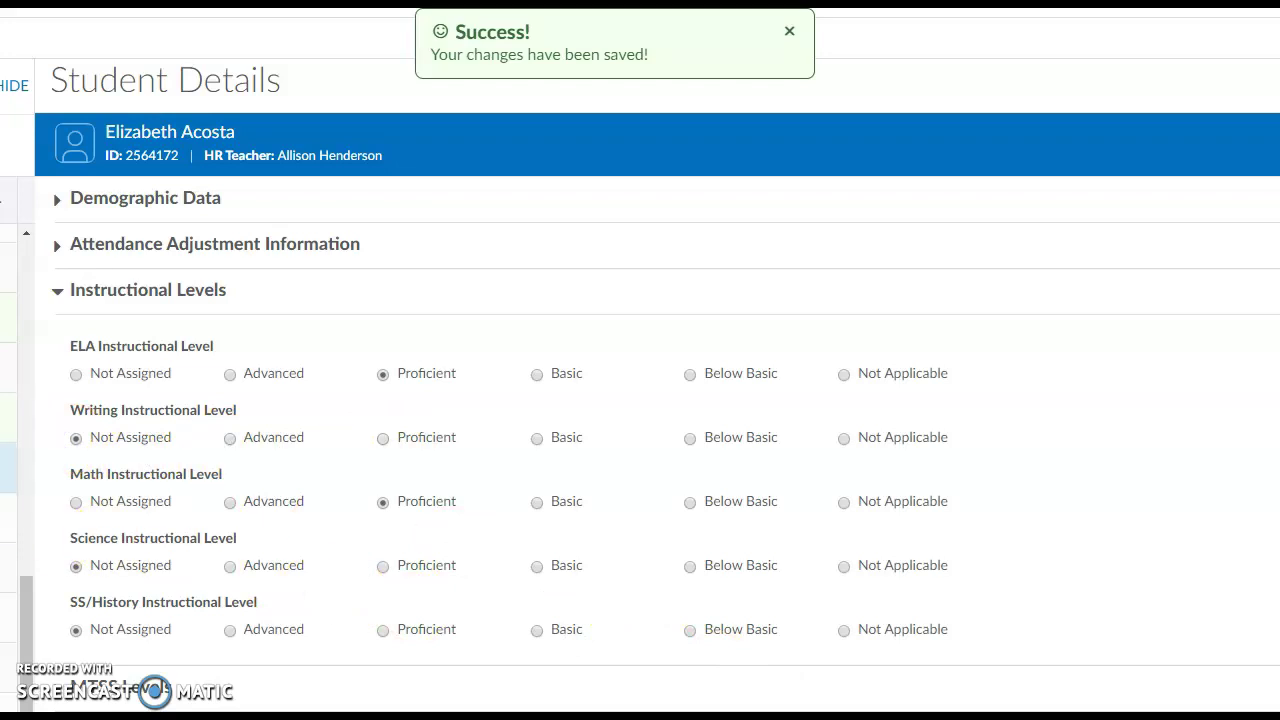
Review the ELA and Math instructional levels of the following students further down the list
{"action": "left_click", "coordinate": [8, 518]}
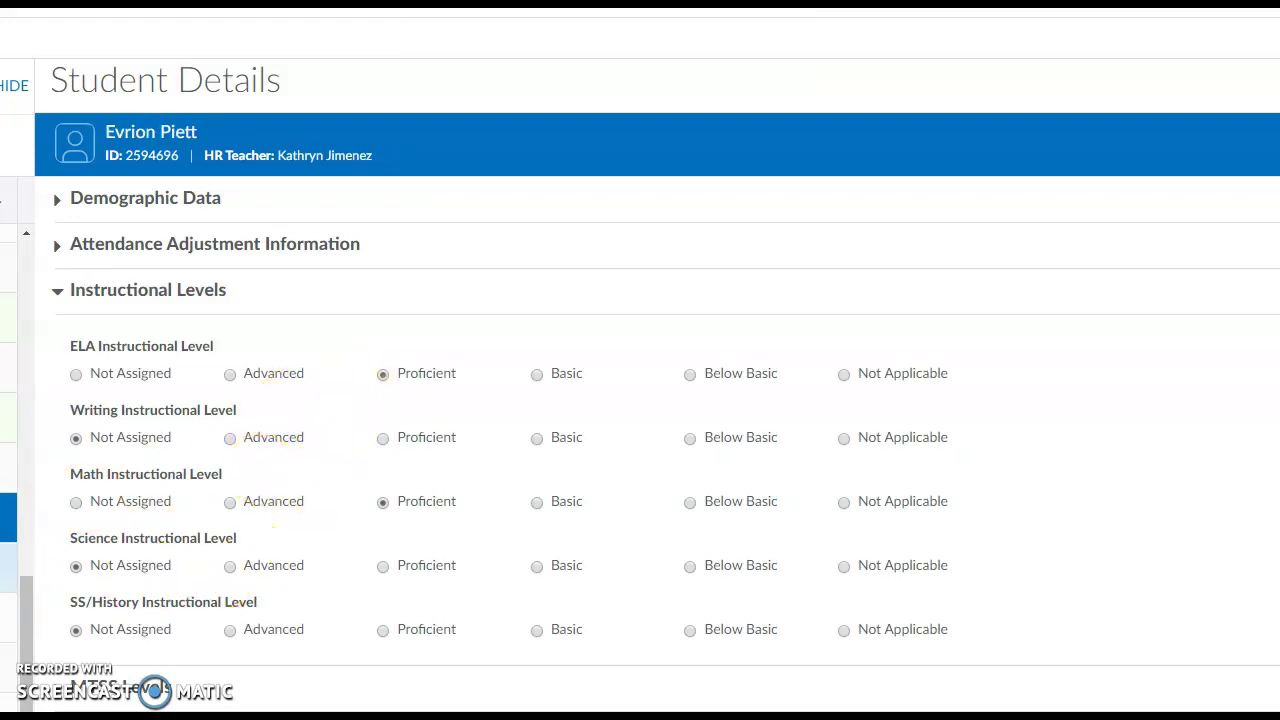
{"action": "left_click", "coordinate": [8, 567]}
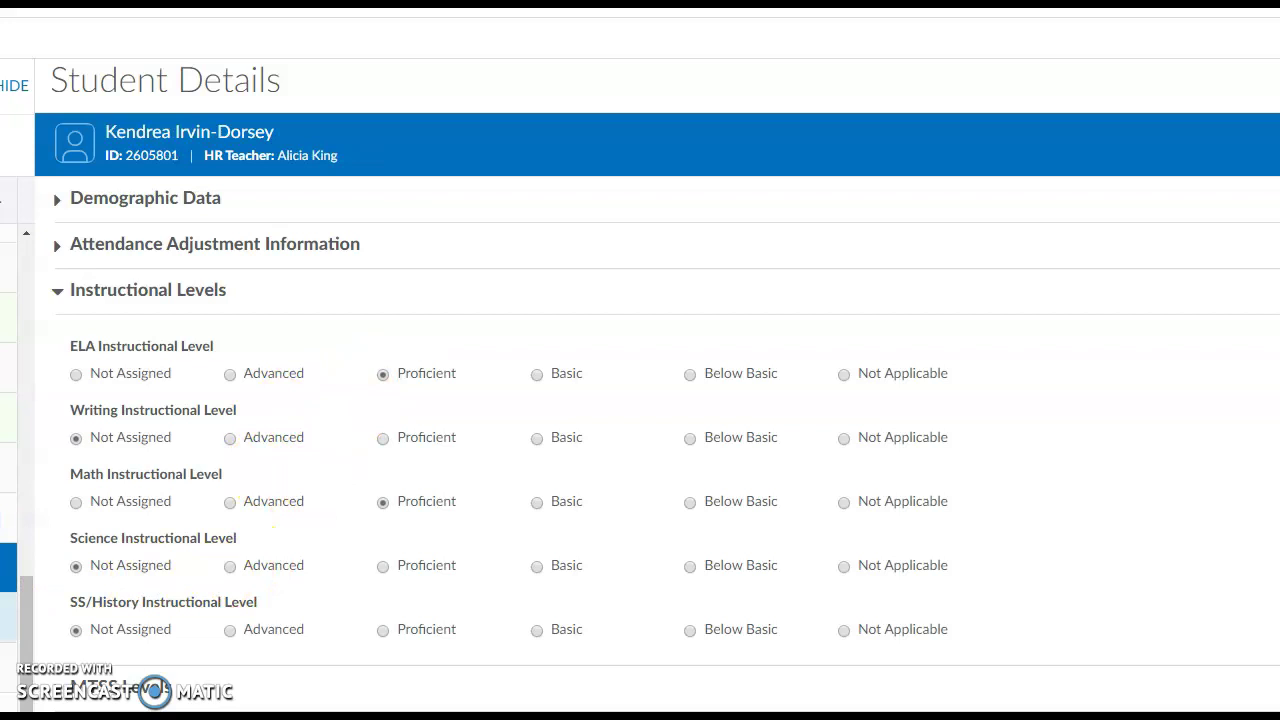
{"action": "left_click", "coordinate": [8, 617]}
{"action": "left_click", "coordinate": [8, 667]}
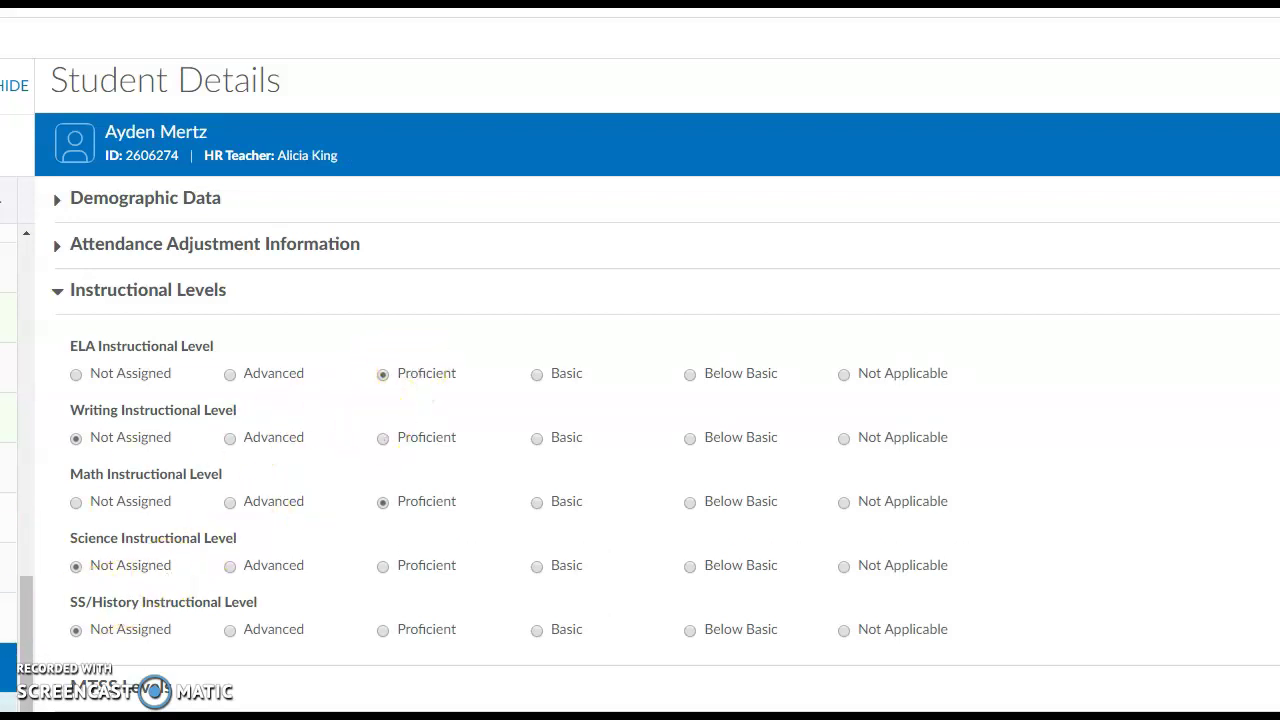
Check the ELA, Writing and Math instructional levels of the next three students in the list
{"action": "left_click", "coordinate": [8, 702]}
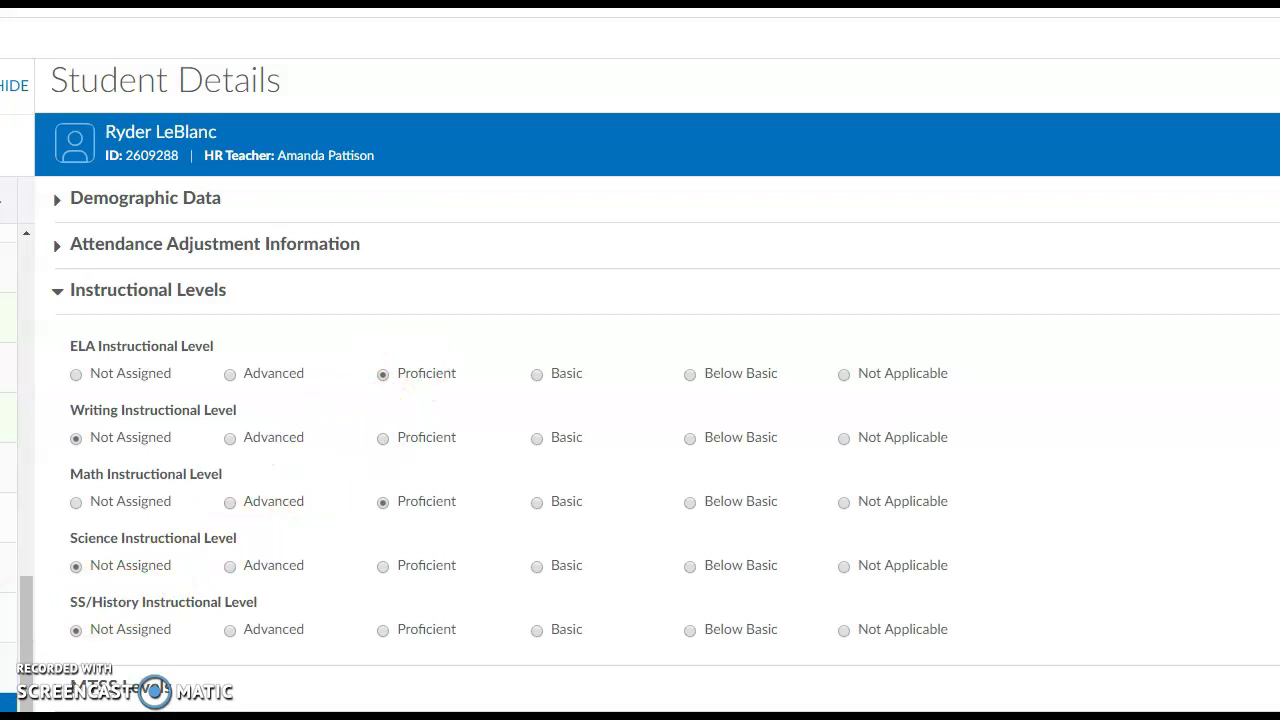
{"action": "left_click", "coordinate": [8, 716]}
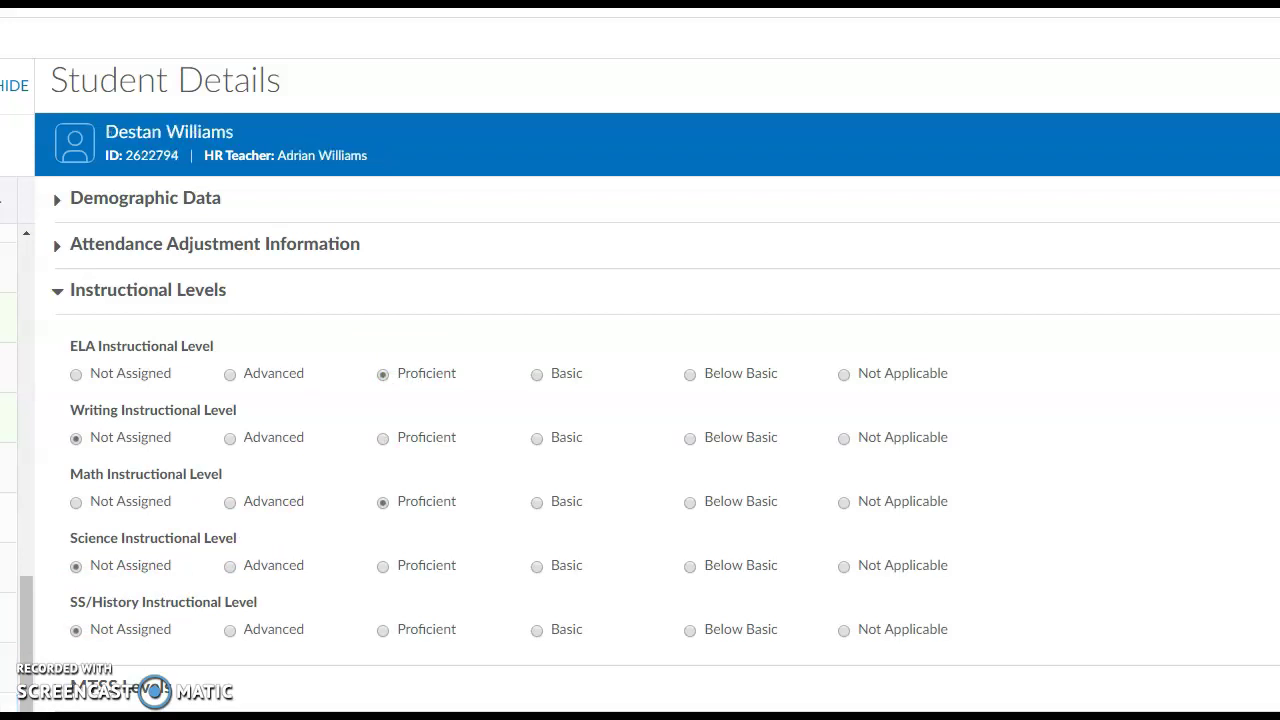
{"action": "key", "text": "Down"}
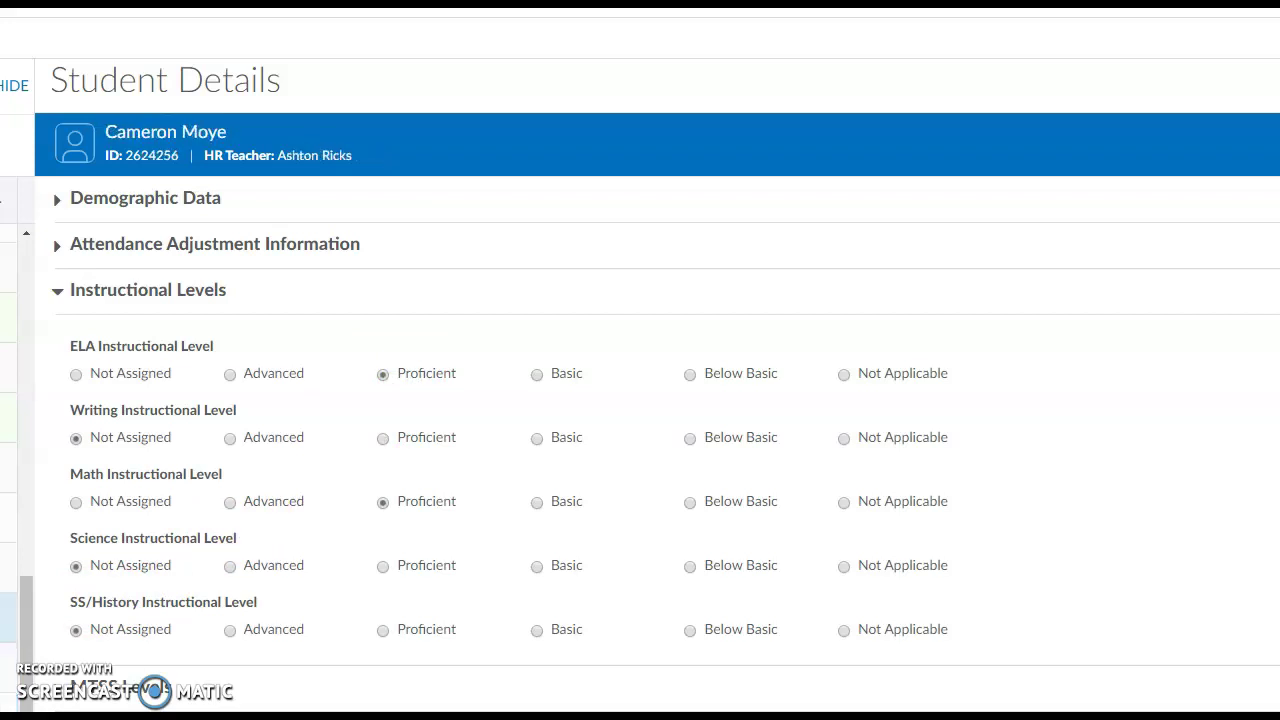
{"action": "scroll", "coordinate": [80, 610], "scroll_direction": "down", "scroll_amount": 1}
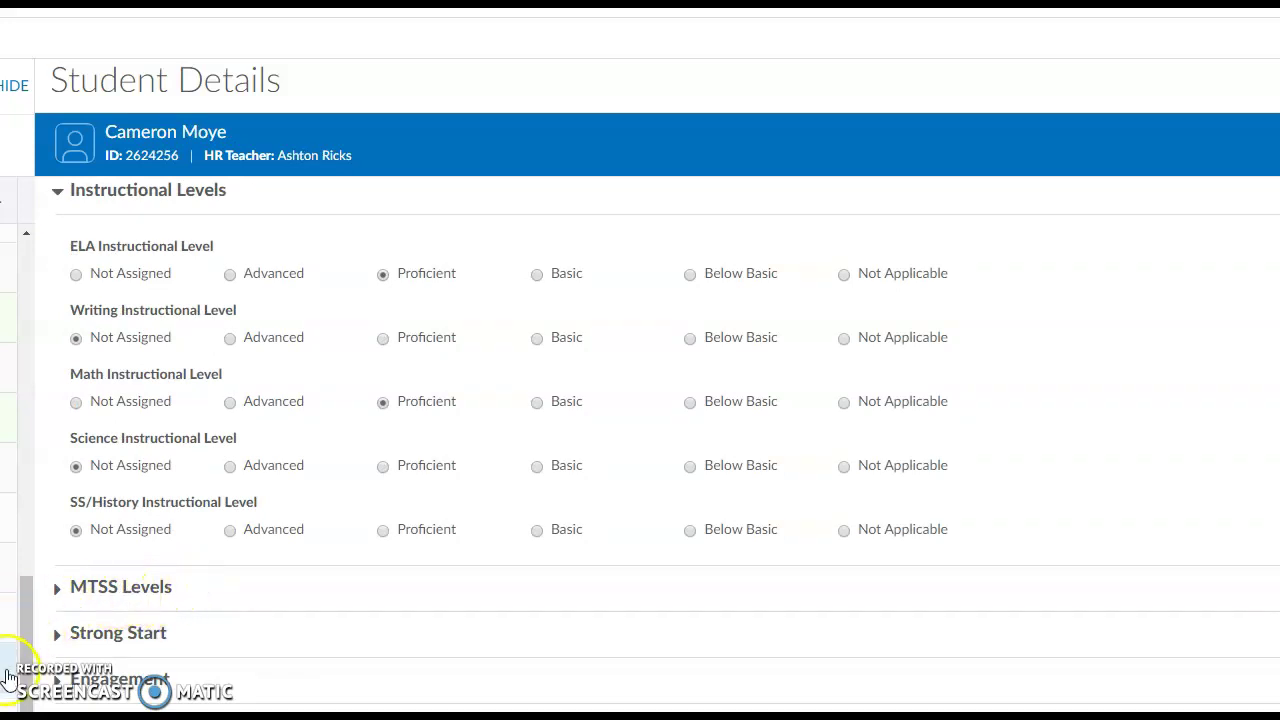
{"action": "scroll", "coordinate": [5, 668], "scroll_direction": "up", "scroll_amount": 1}
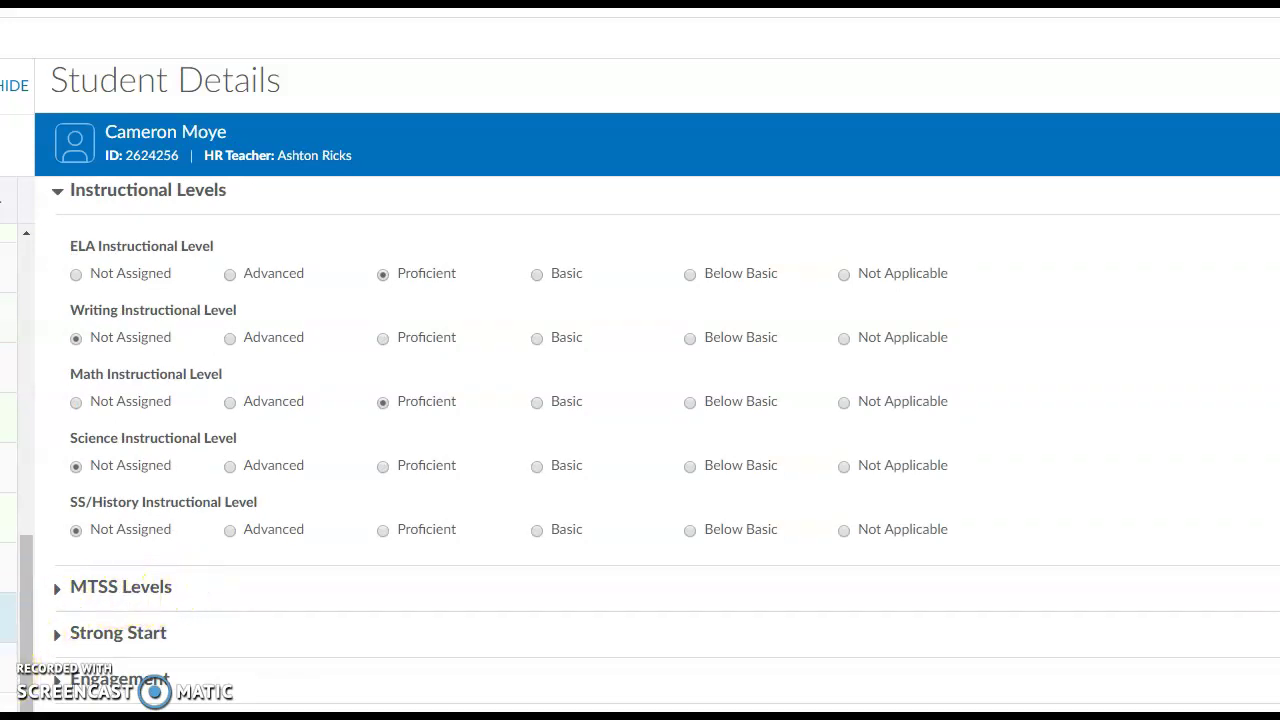
{"action": "scroll", "coordinate": [5, 568], "scroll_direction": "up", "scroll_amount": 1}
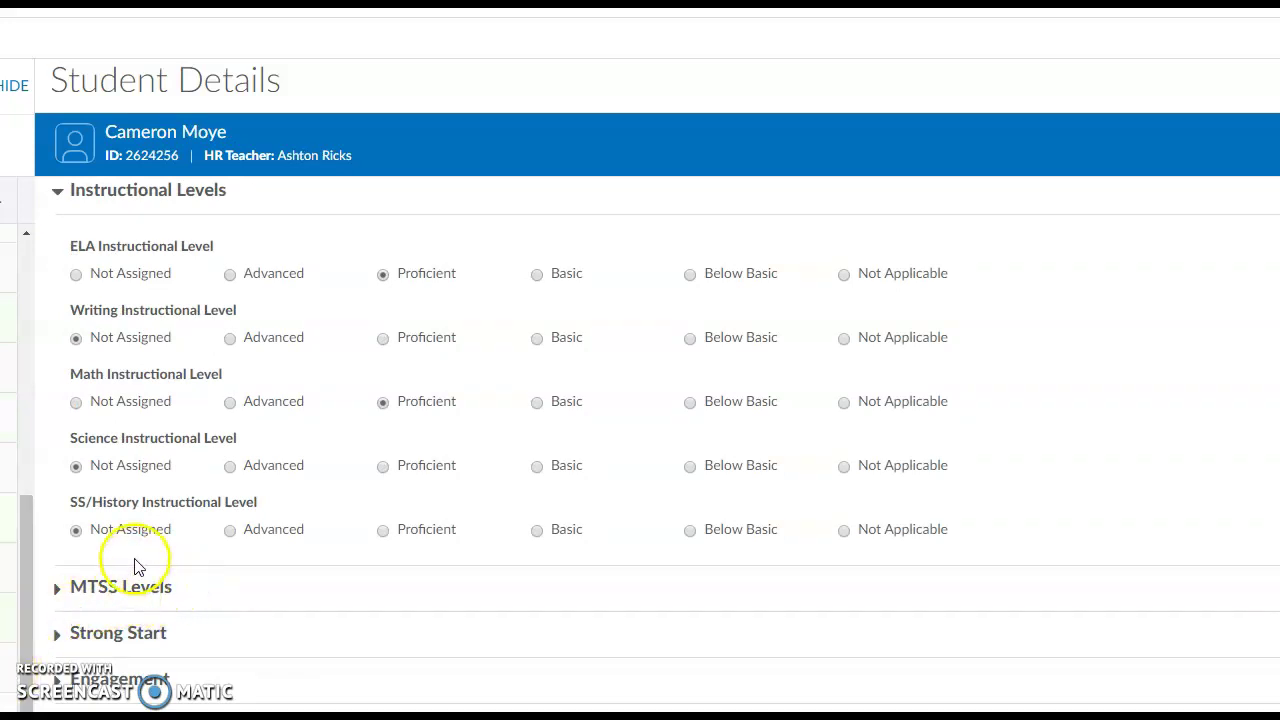